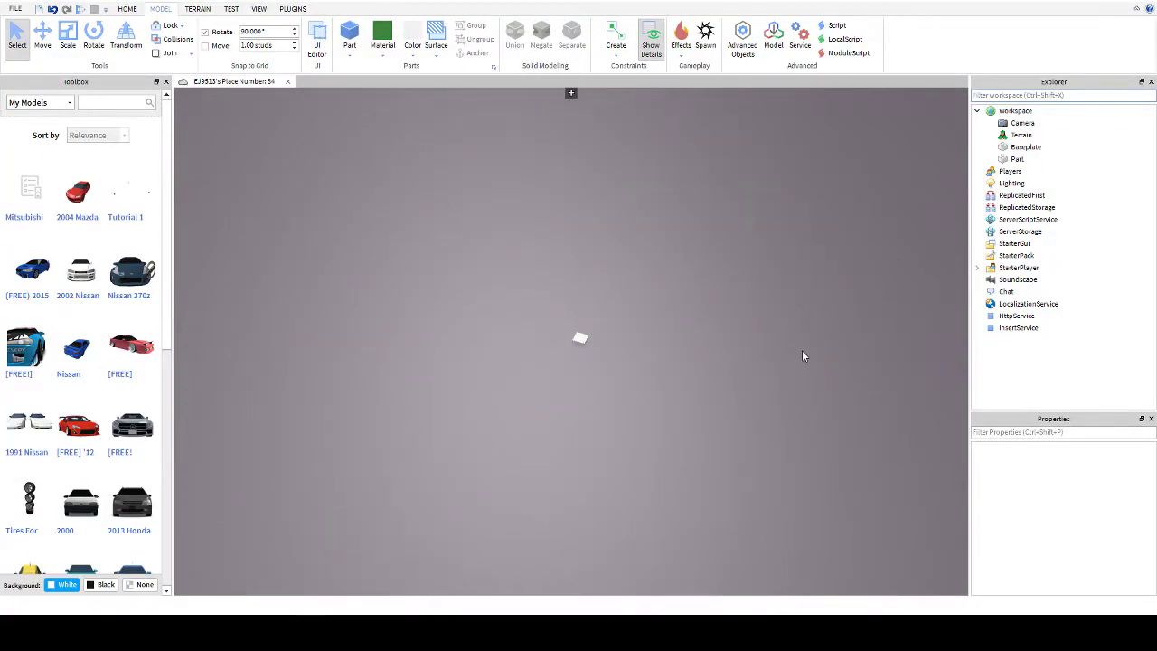
right_click_drag(802, 351, 802, 351)
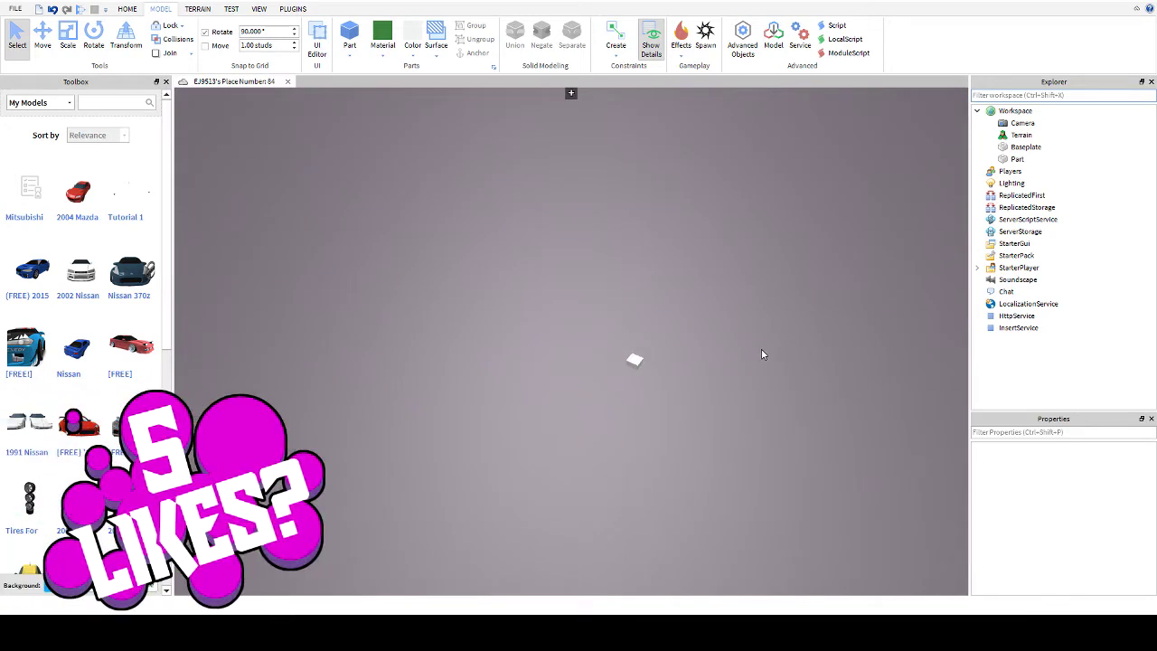
right_click_drag(760, 350, 760, 350)
scroll(760, 350, "up", 6)
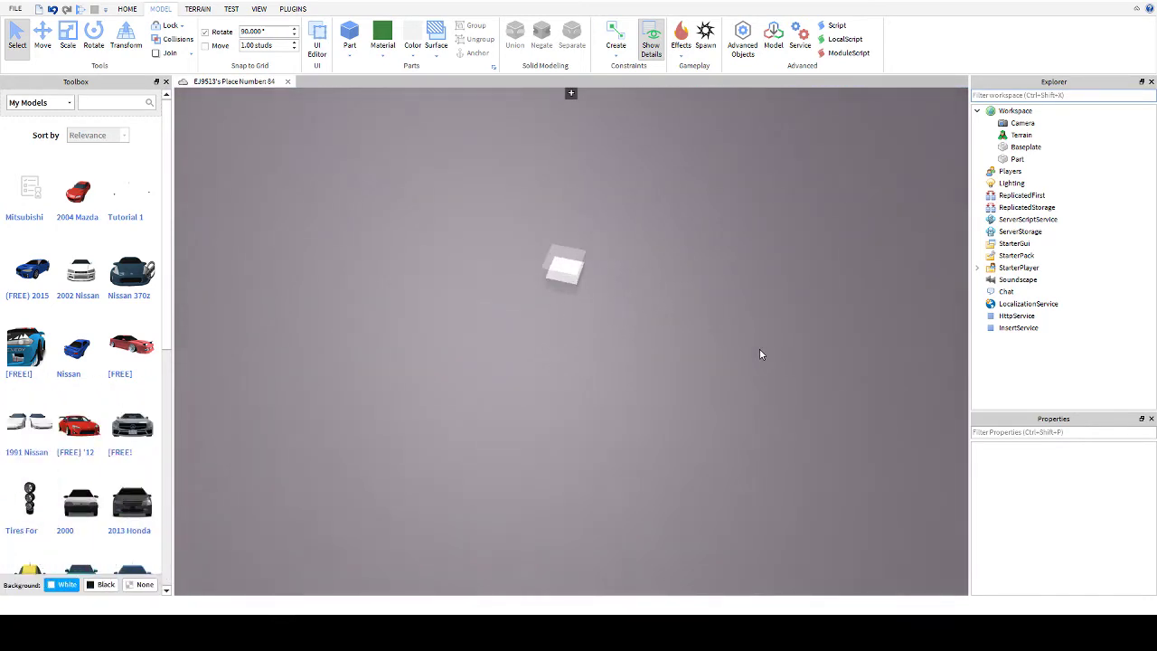
key("e")
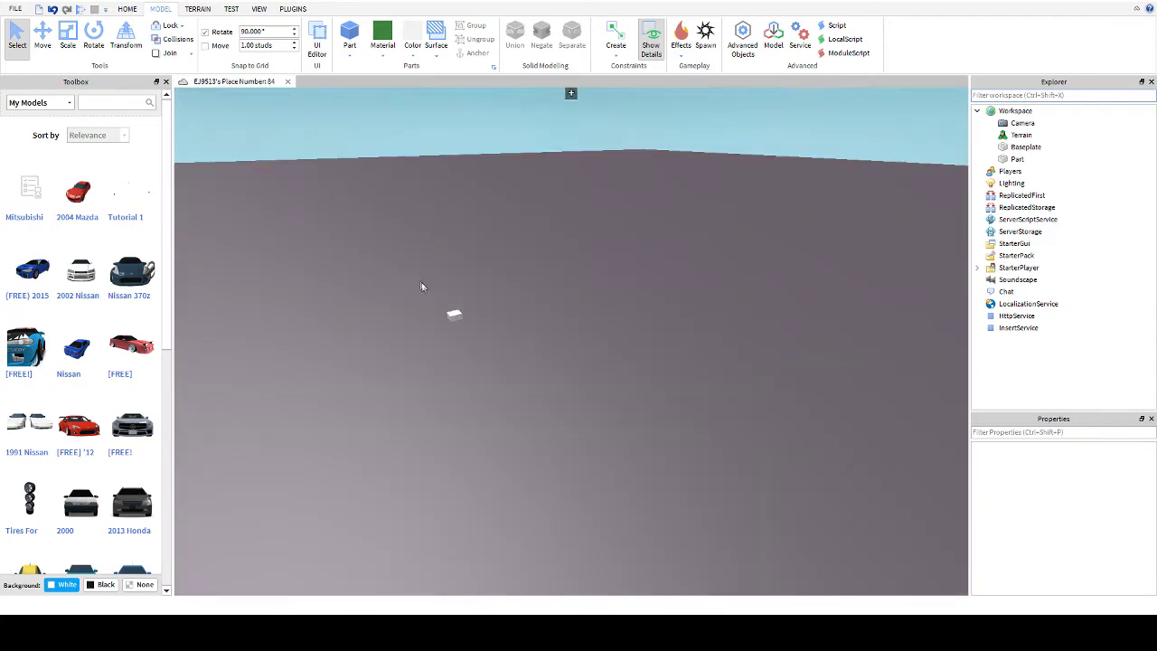
left_click_drag(411, 372, 411, 372)
right_click_drag(447, 430, 447, 430)
key("w")
key("d")
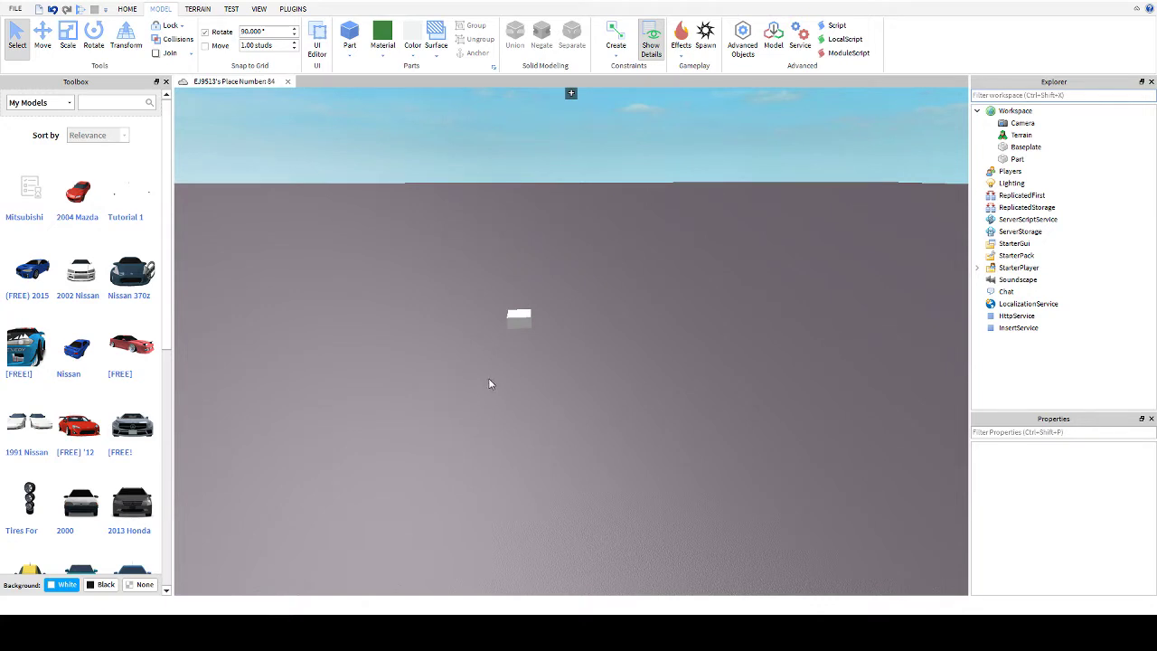
right_click_drag(466, 385, 466, 386)
key("w")
key("s")
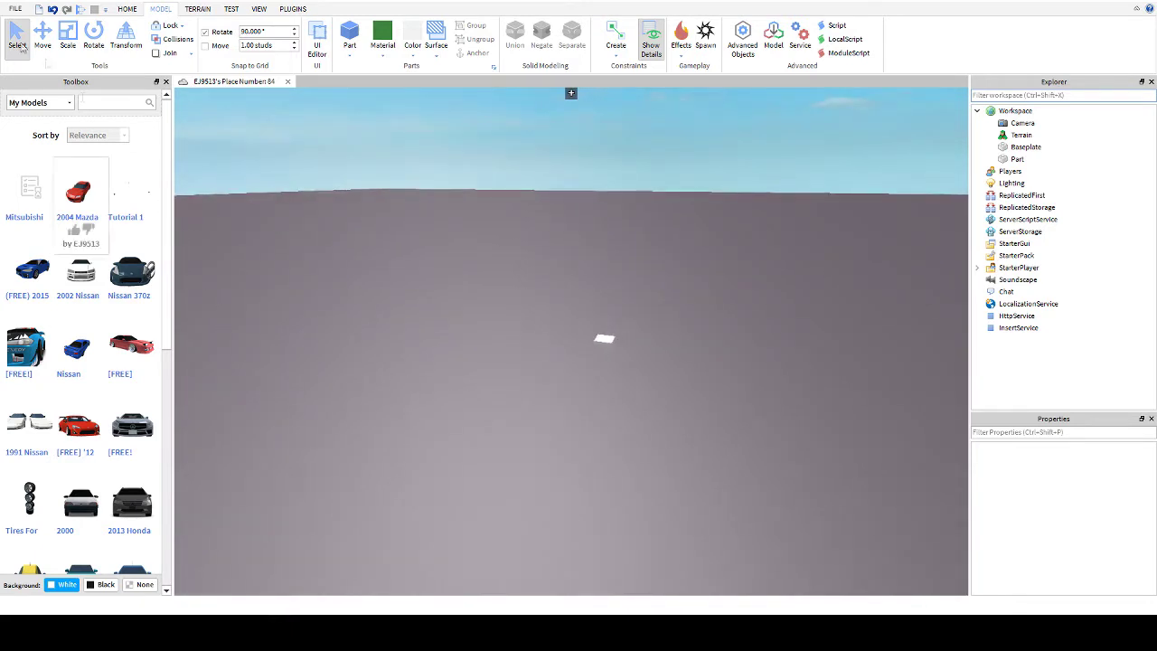
Step: Switch the Toolbox category to Models
left_click(13, 104)
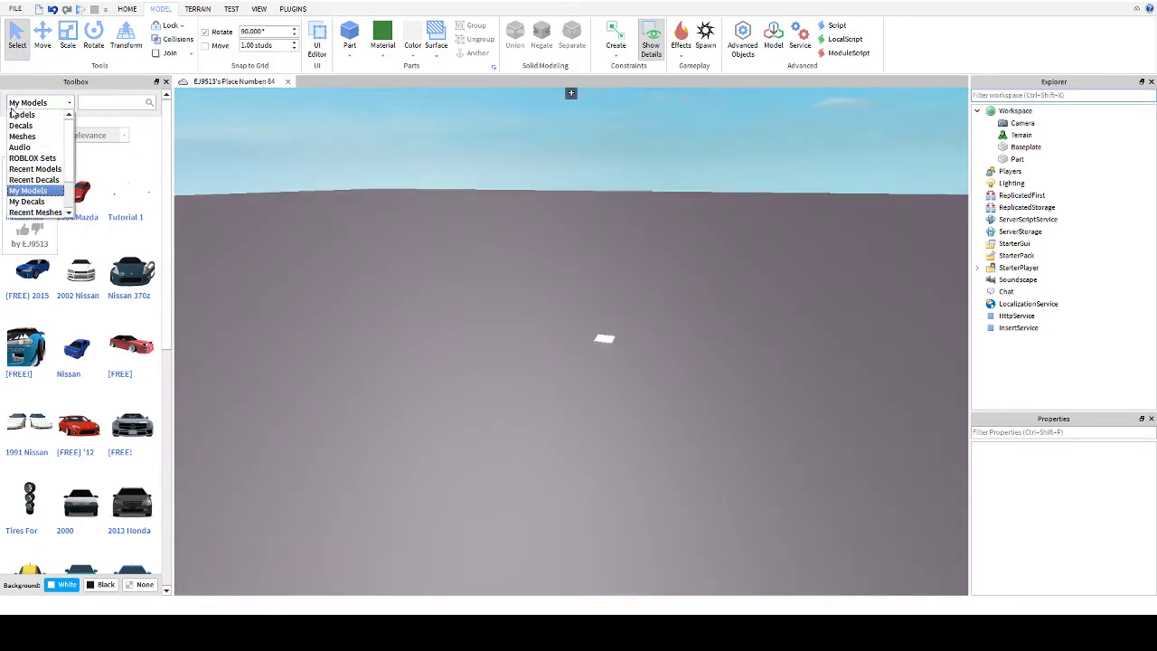
left_click(23, 115)
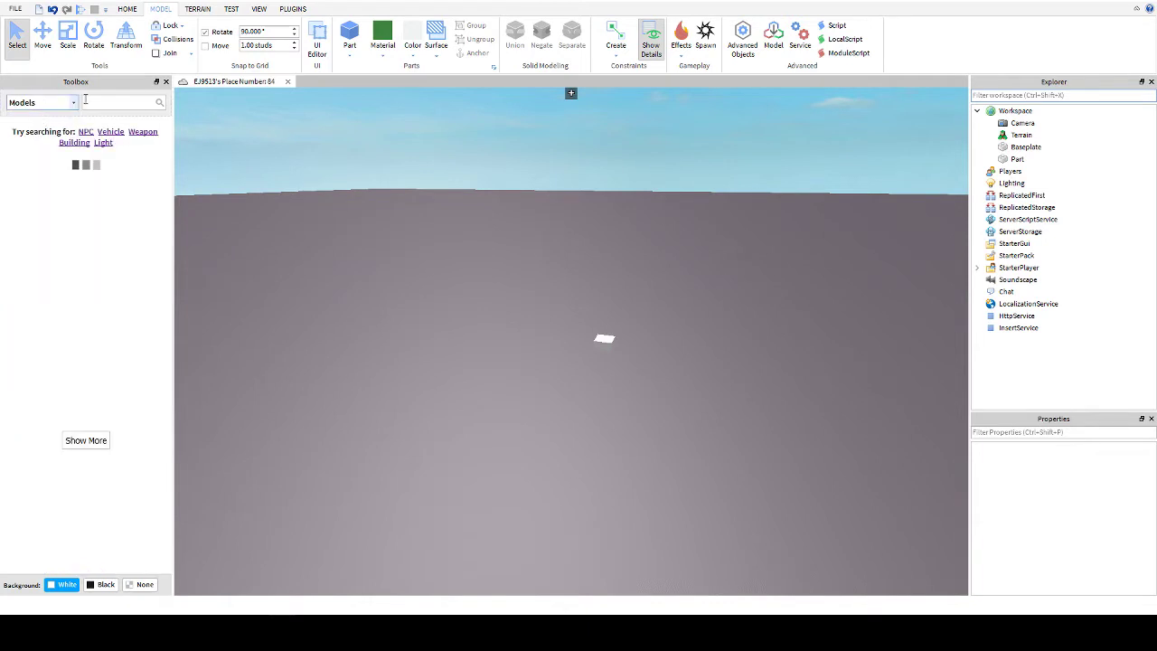
Step: Hide and show again the Explorer, Properties and Toolbox windows
left_click(258, 10)
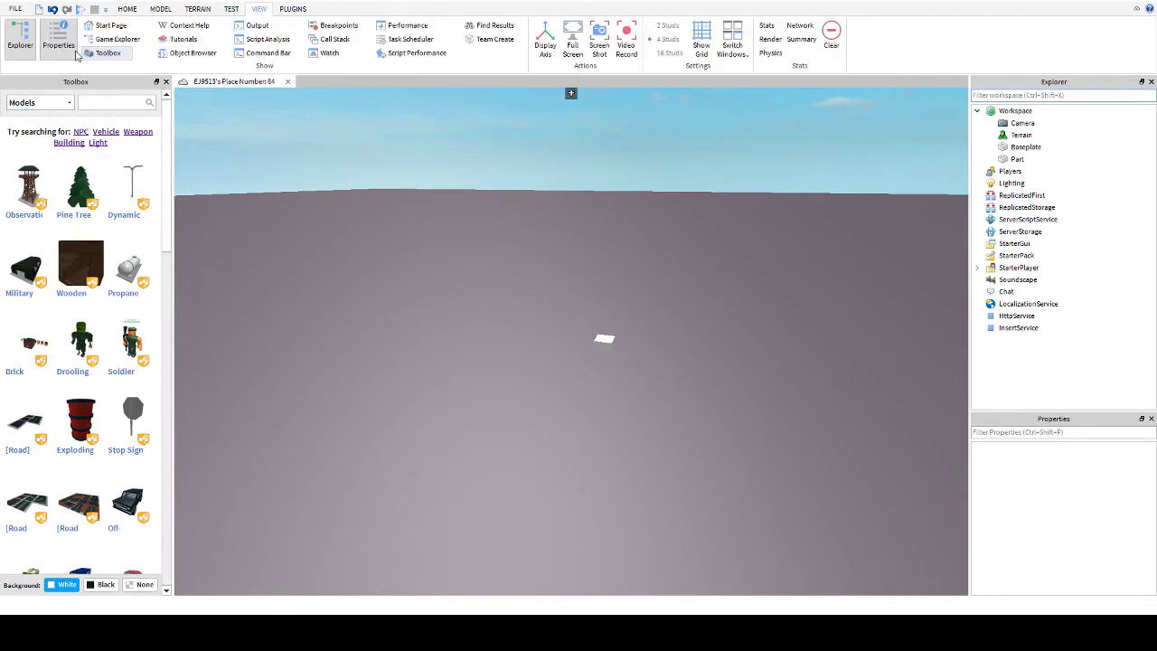
left_click(20, 41)
left_click(20, 41)
left_click(56, 43)
left_click(54, 46)
left_click(107, 52)
left_click(107, 53)
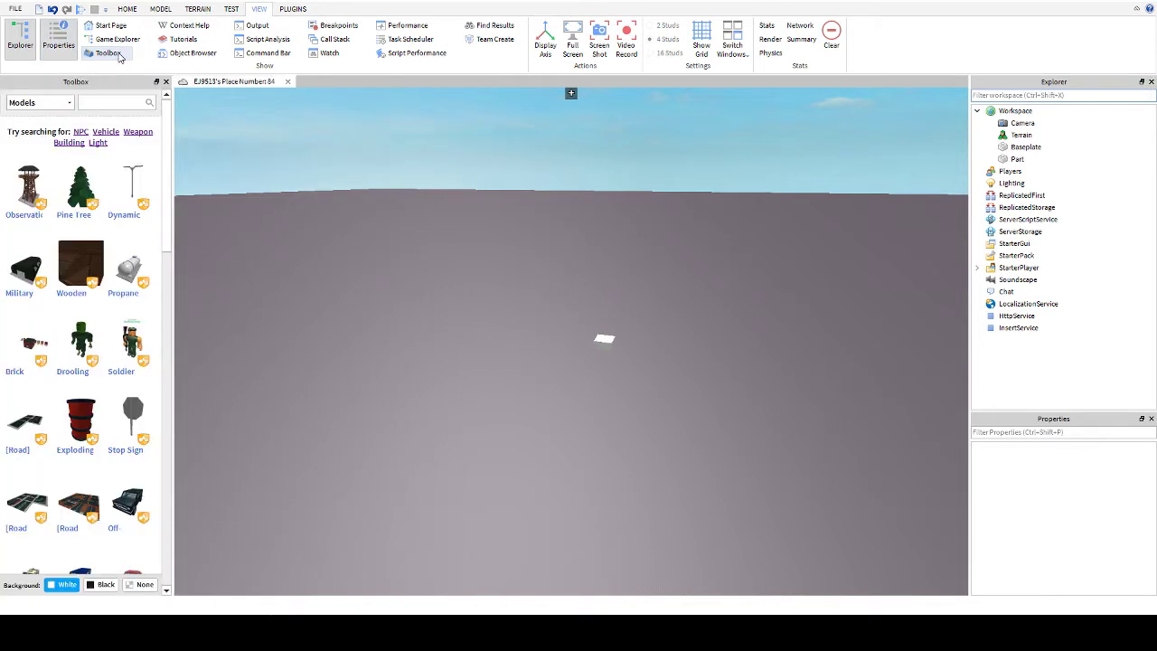
Step: Search the Toolbox models for "fettesben" and list everything made by that creator
left_click(151, 10)
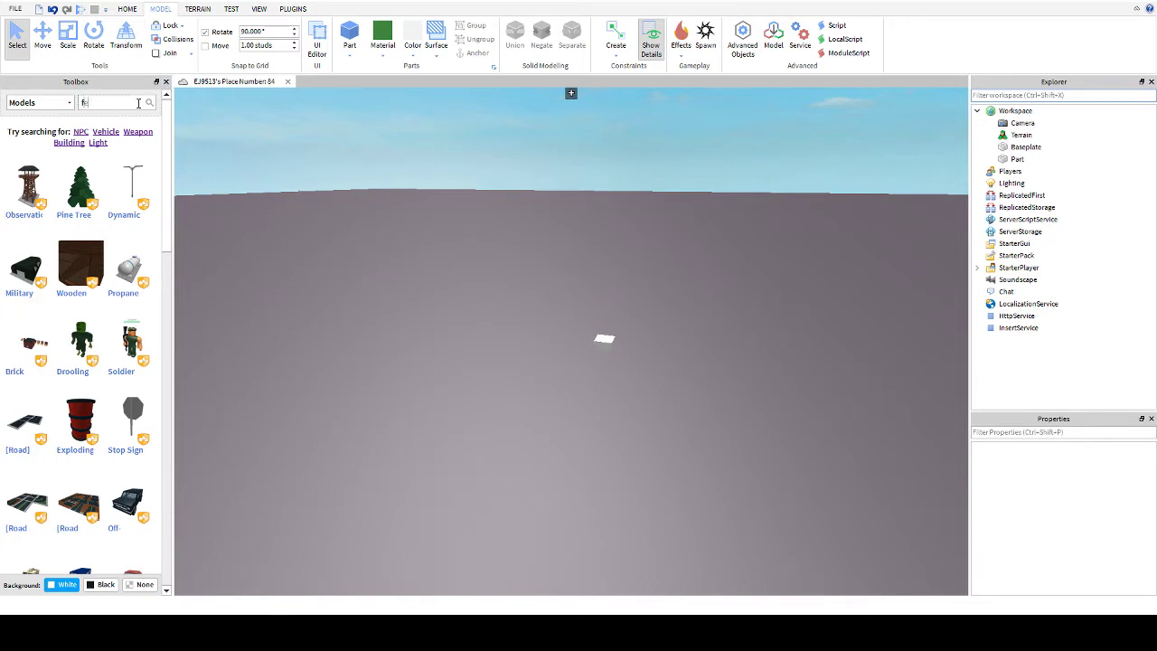
type("n")
key("Return")
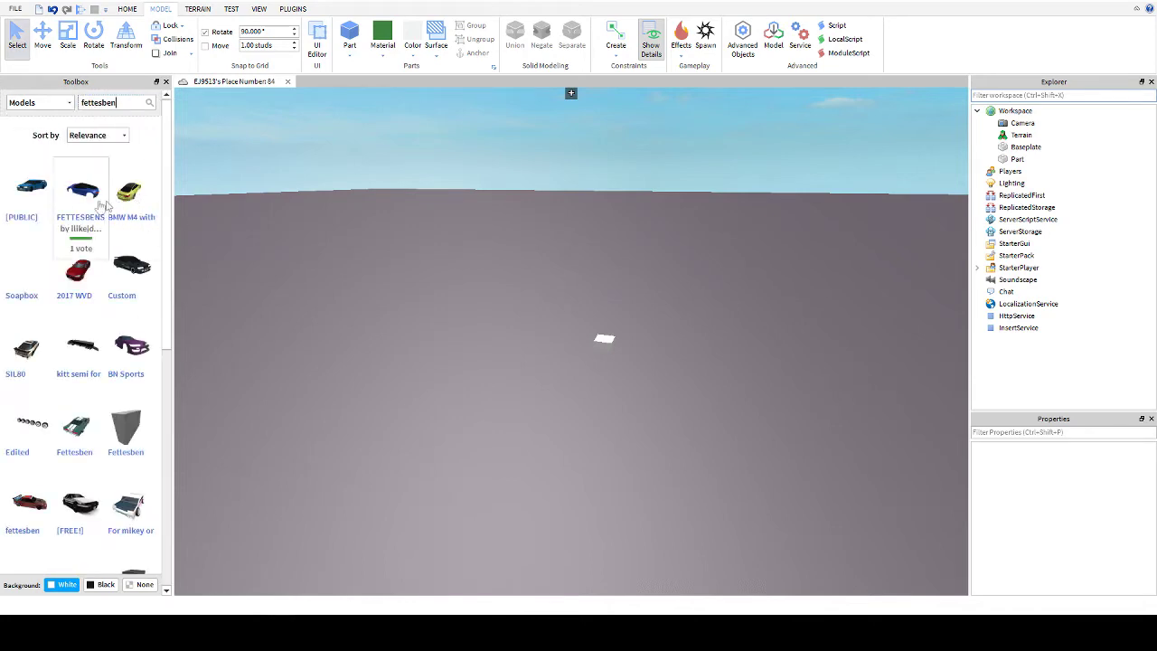
scroll(136, 517, "down", 4)
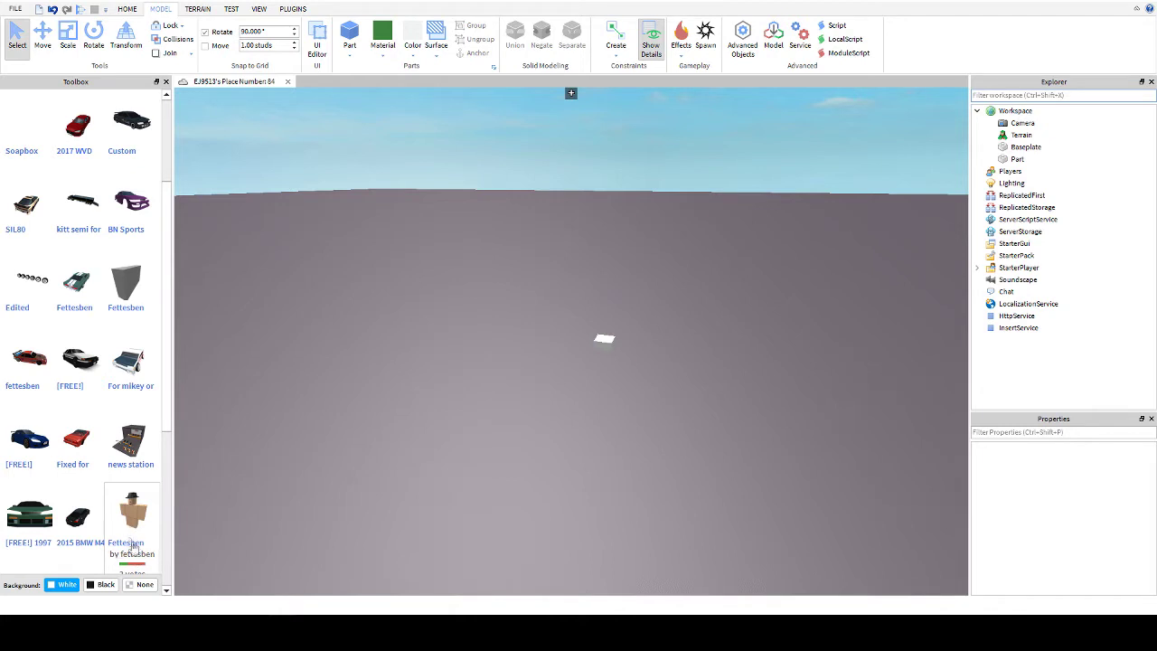
left_click(141, 561)
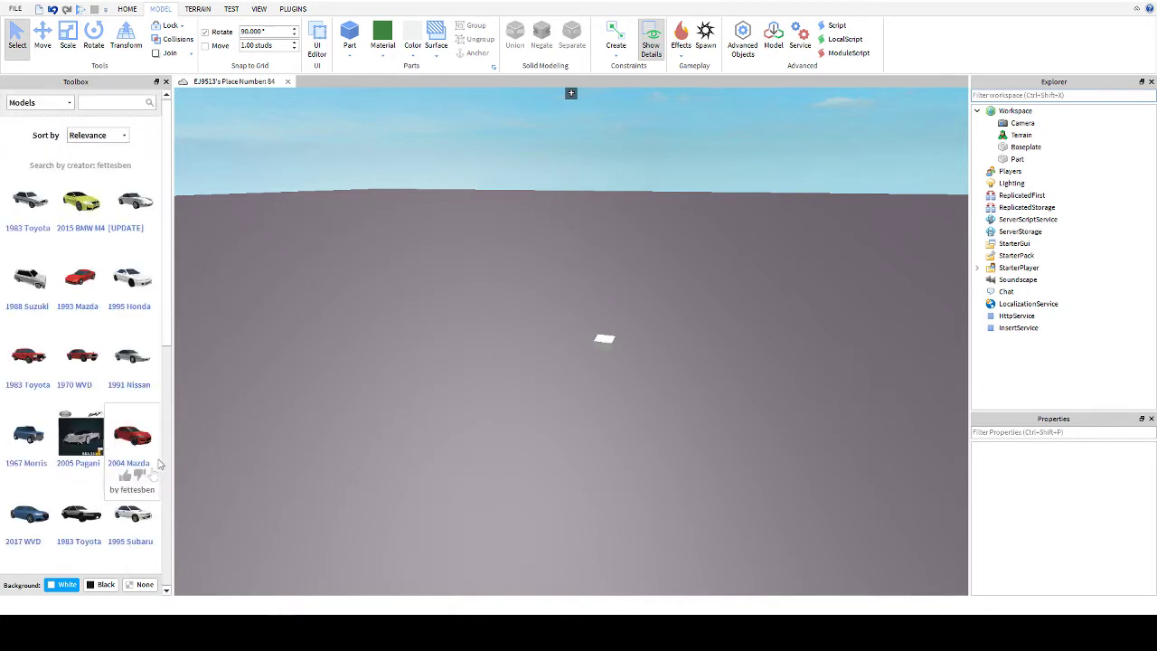
Step: Insert the creator's 1999 Nissan car model into the workspace
right_click_drag(213, 245, 235, 253)
key("a")
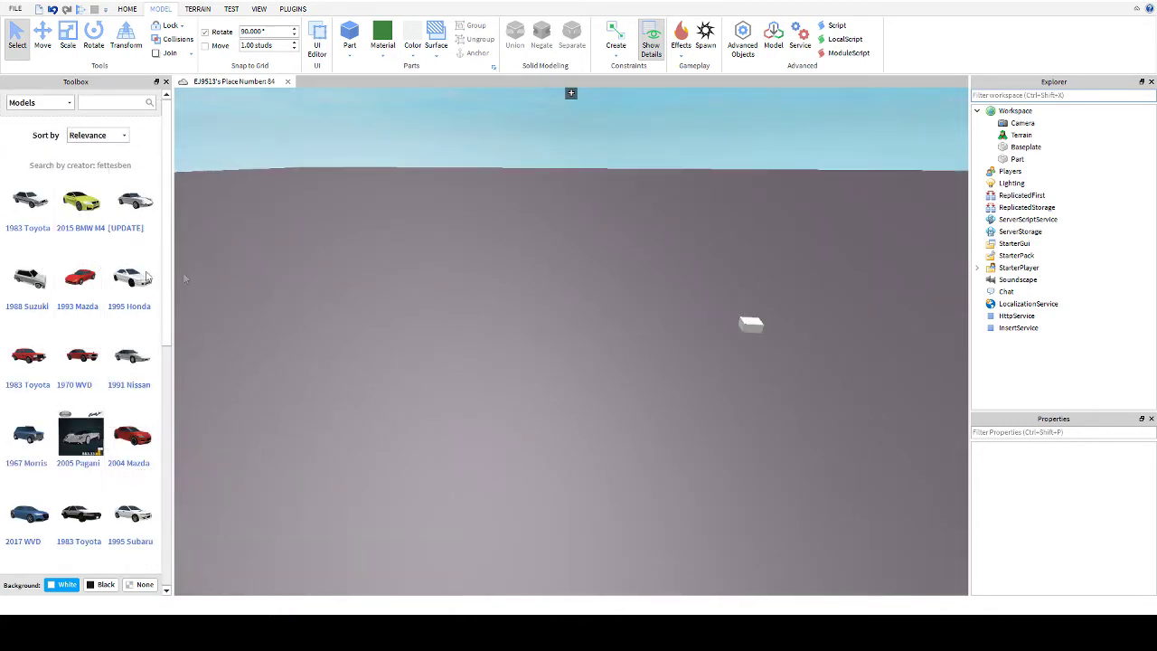
scroll(110, 276, "down", 3)
scroll(109, 277, "down", 1)
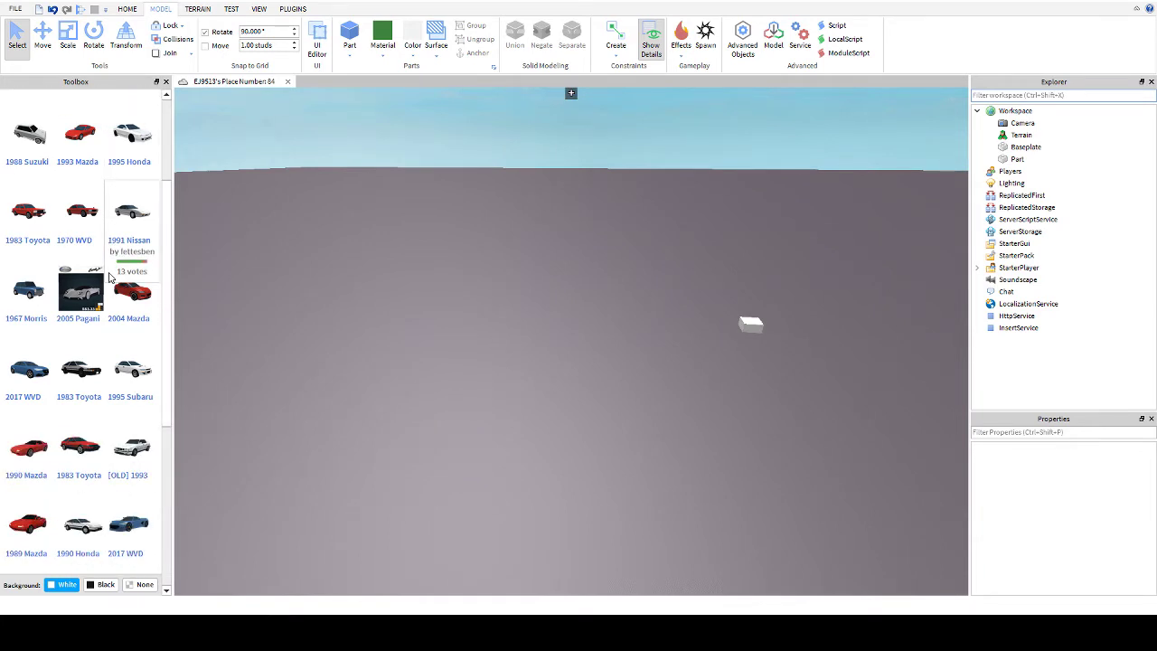
scroll(109, 277, "down", 4)
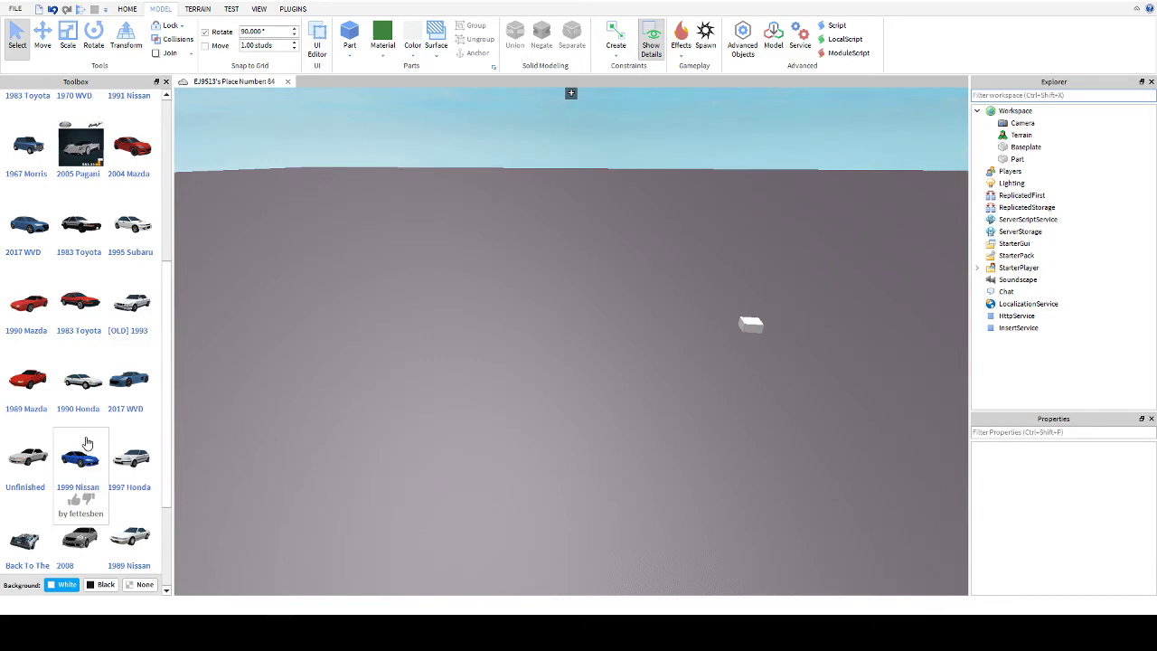
left_click(87, 449)
key("e")
left_click_drag(434, 403, 567, 351)
key("r")
left_click(724, 378)
scroll(713, 379, "up", 4)
right_click_drag(714, 380, 792, 308)
Step: Ungroup the 1999 Nissan Silvia Spec S model into its separate components
left_click(1031, 147)
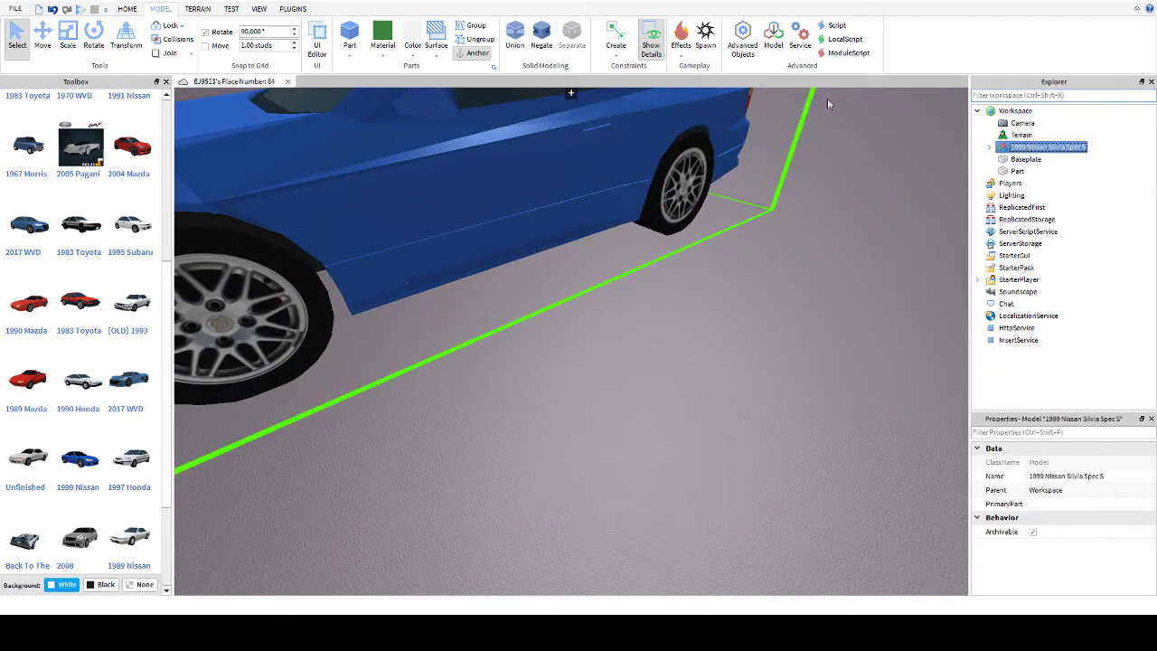
left_click(480, 41)
left_click(669, 246)
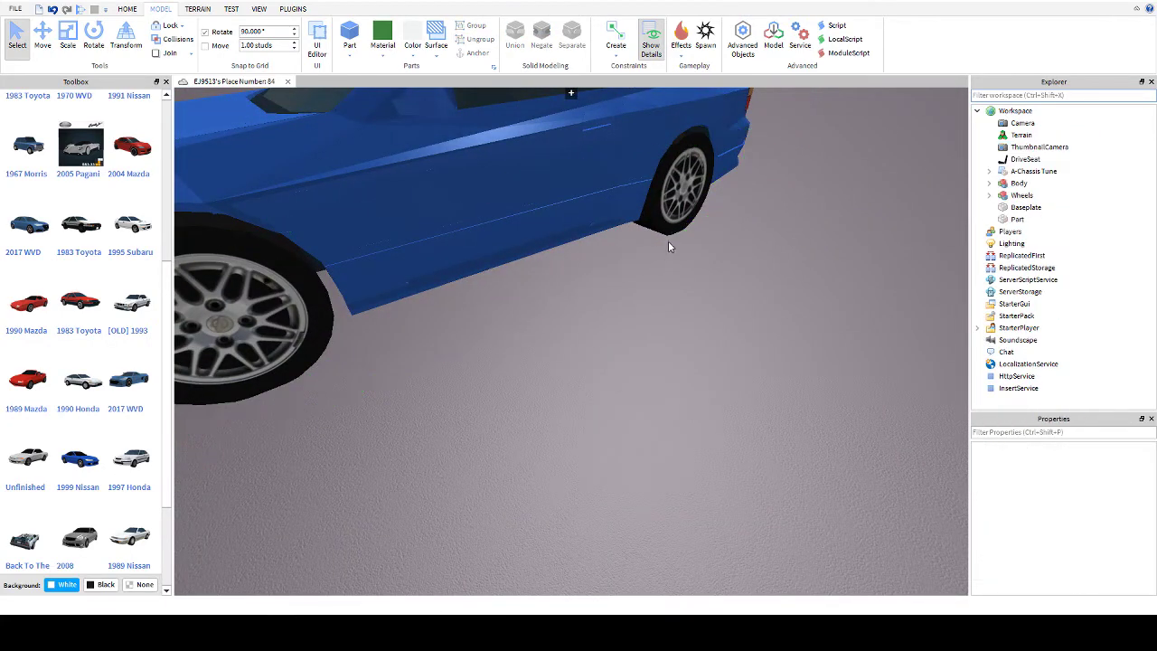
Step: Try deleting the car's Body model and undo that deletion
left_click(1054, 184)
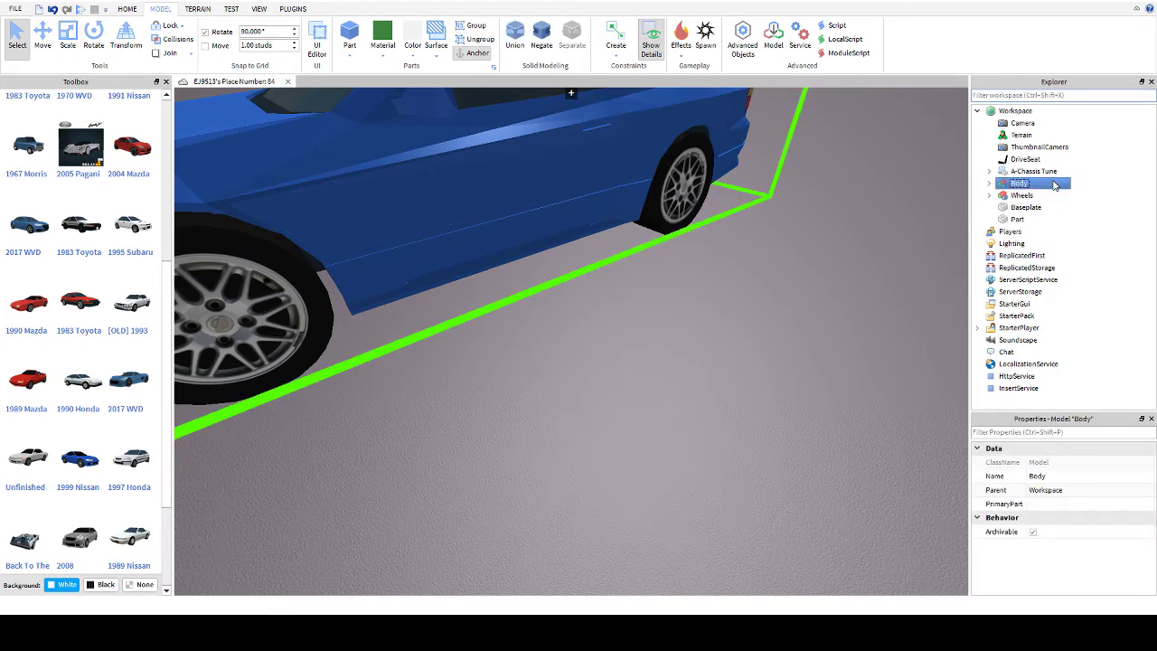
key("Delete")
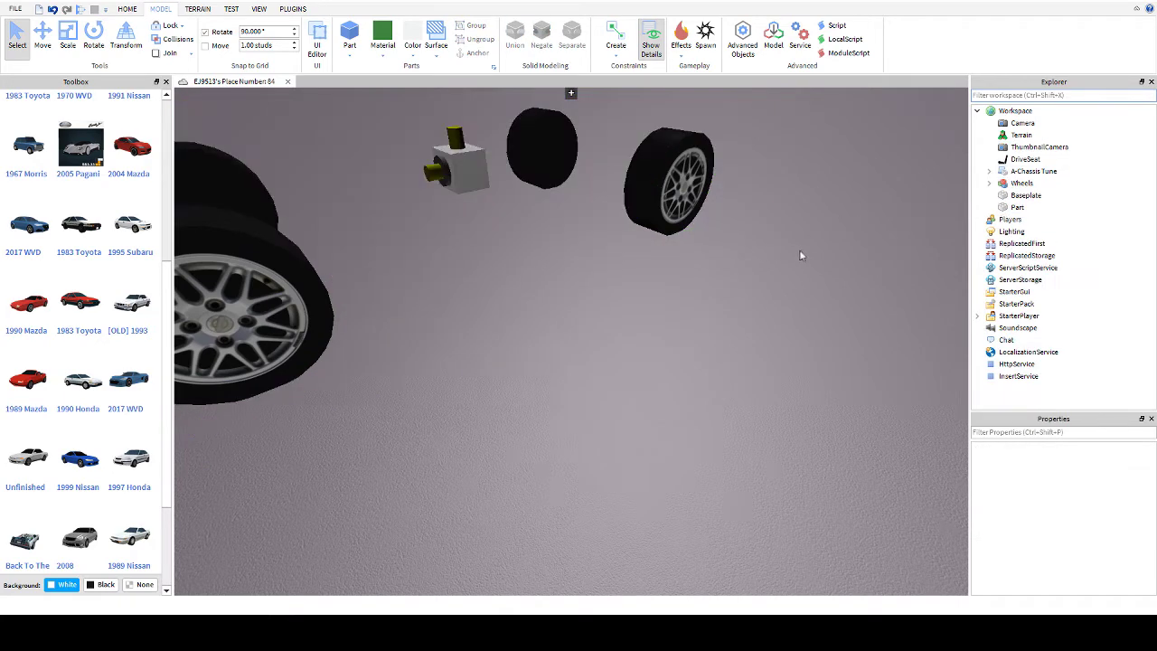
key("ctrl+z")
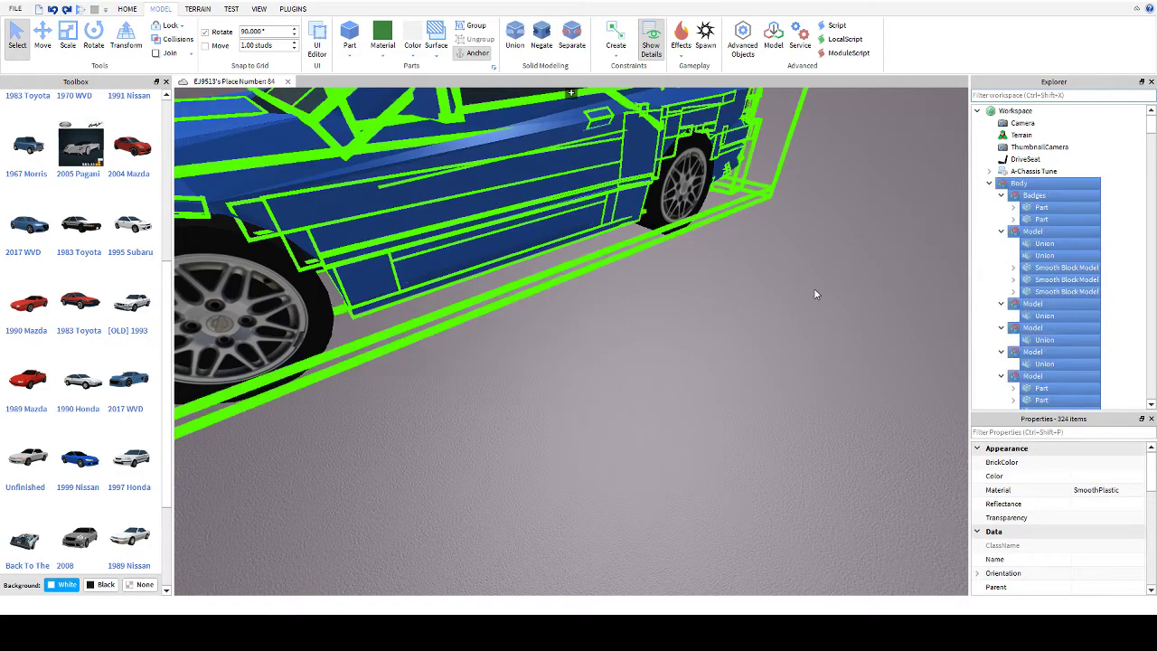
left_click(814, 288)
right_click_drag(813, 288, 841, 258)
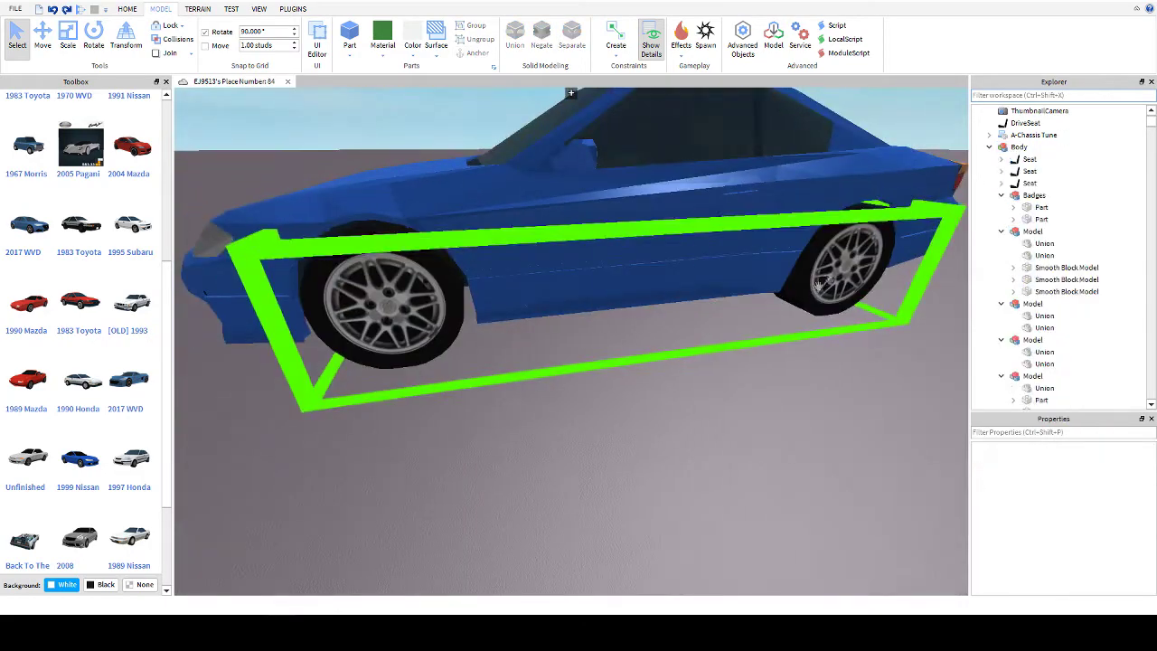
Step: Delete the three Seat objects inside the Body model and collapse its hierarchy
left_click(1076, 161)
left_click(1062, 183, "shift")
key("Delete")
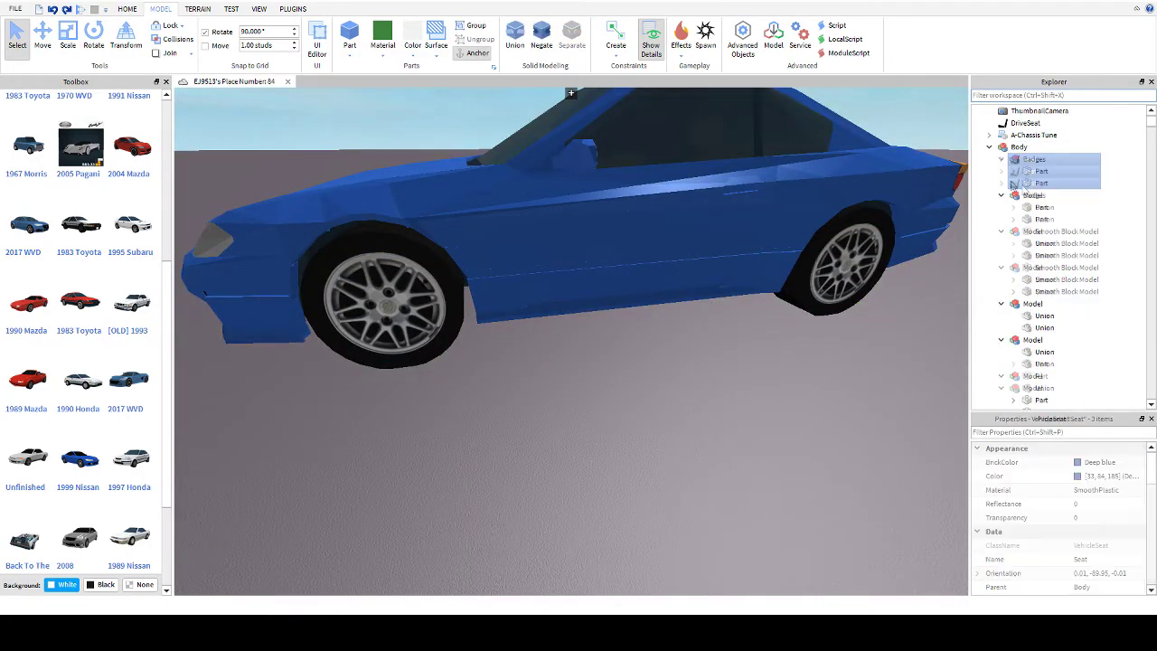
left_click(1002, 159)
left_click(1003, 171)
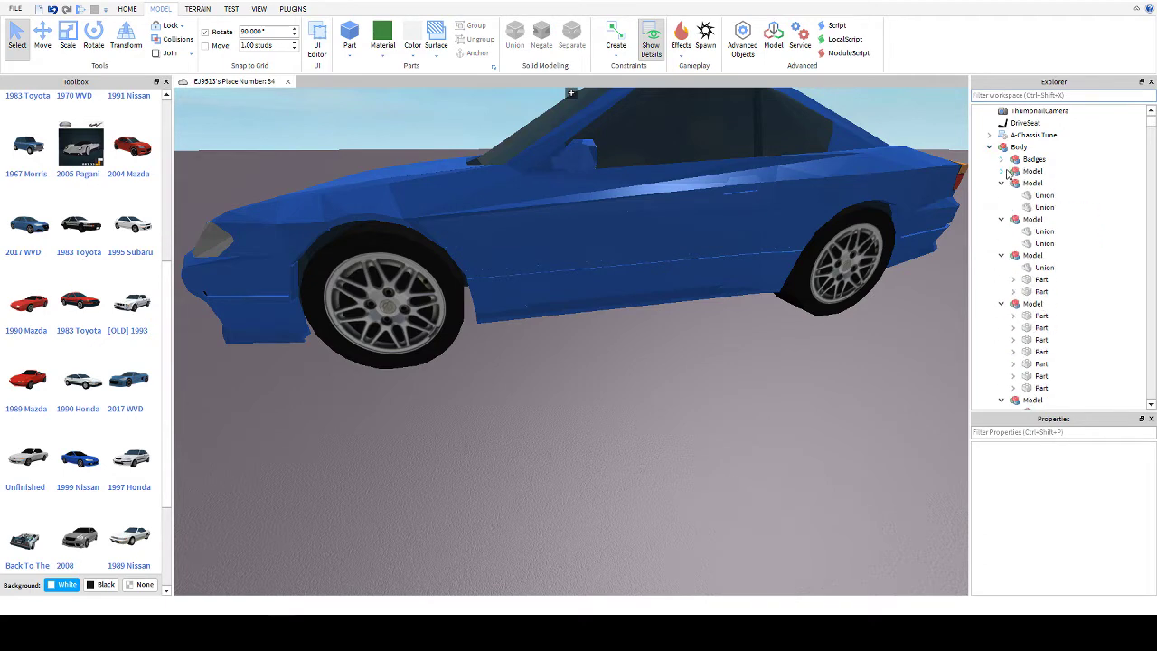
left_click(989, 148)
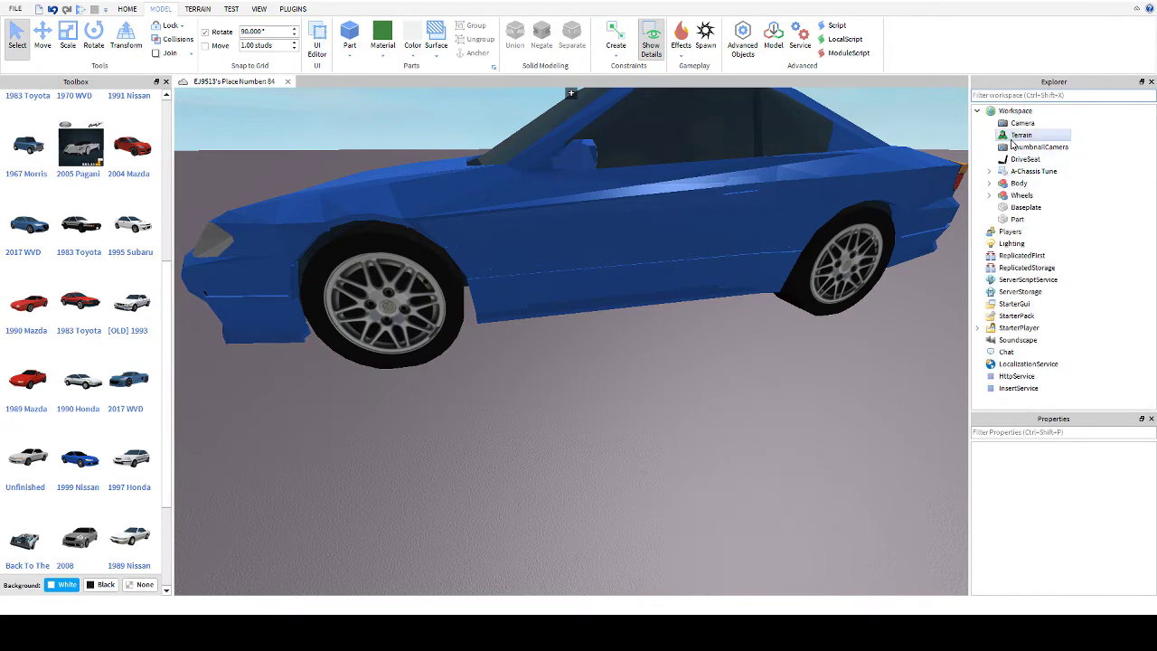
Step: Delete the car's ThumbnailCamera and try to delete the workspace Camera
left_click(1019, 135)
left_click(1011, 146)
key("Delete")
left_click(1011, 123)
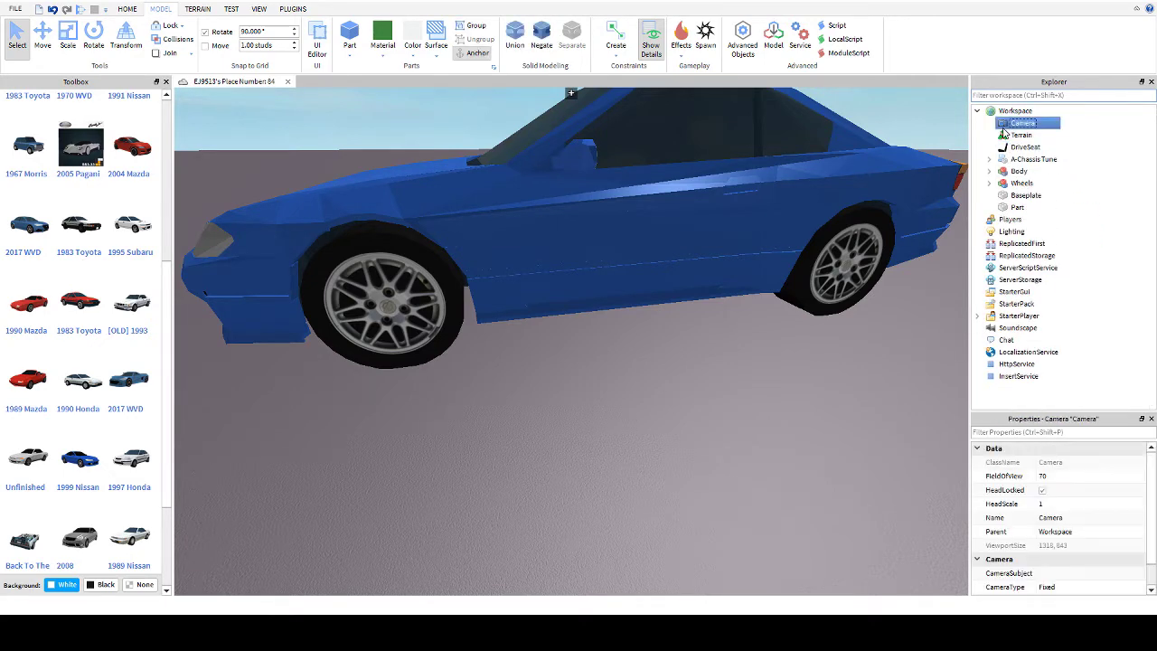
key("Delete")
Step: Delete the car's Wheels model from the workspace
mouse_move(781, 184)
right_mouse_down()
mouse_move(797, 170)
mouse_move(785, 179)
right_mouse_up()
key("w")
key("s")
key("w")
key("s")
left_click(1000, 172)
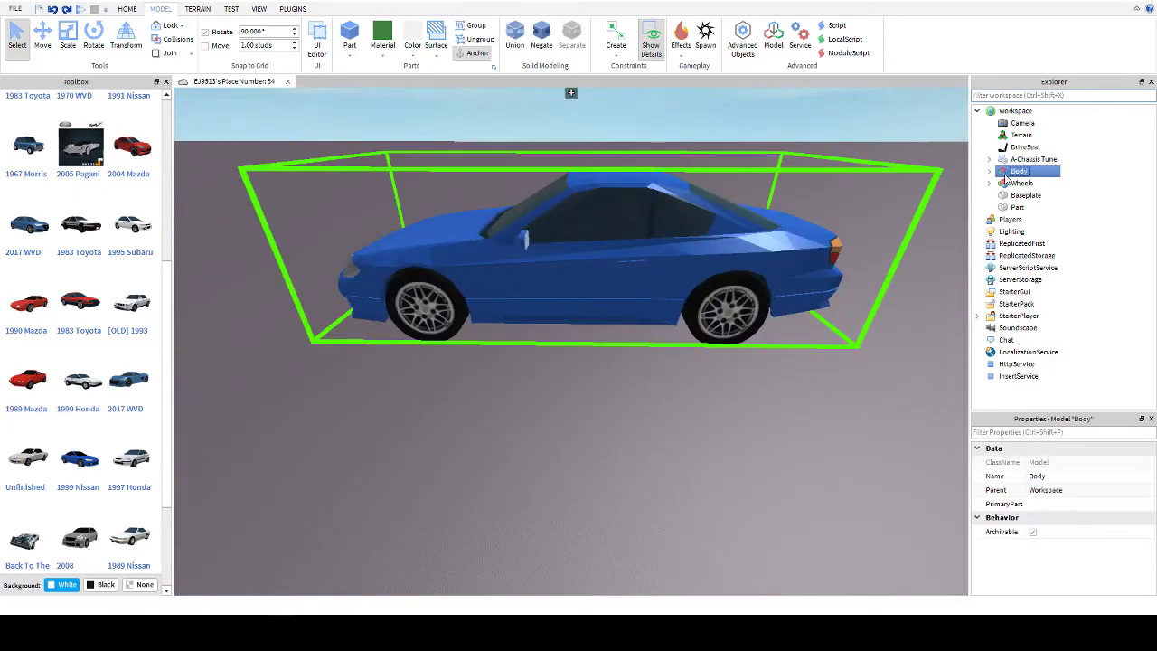
left_click(1014, 185)
key("Delete")
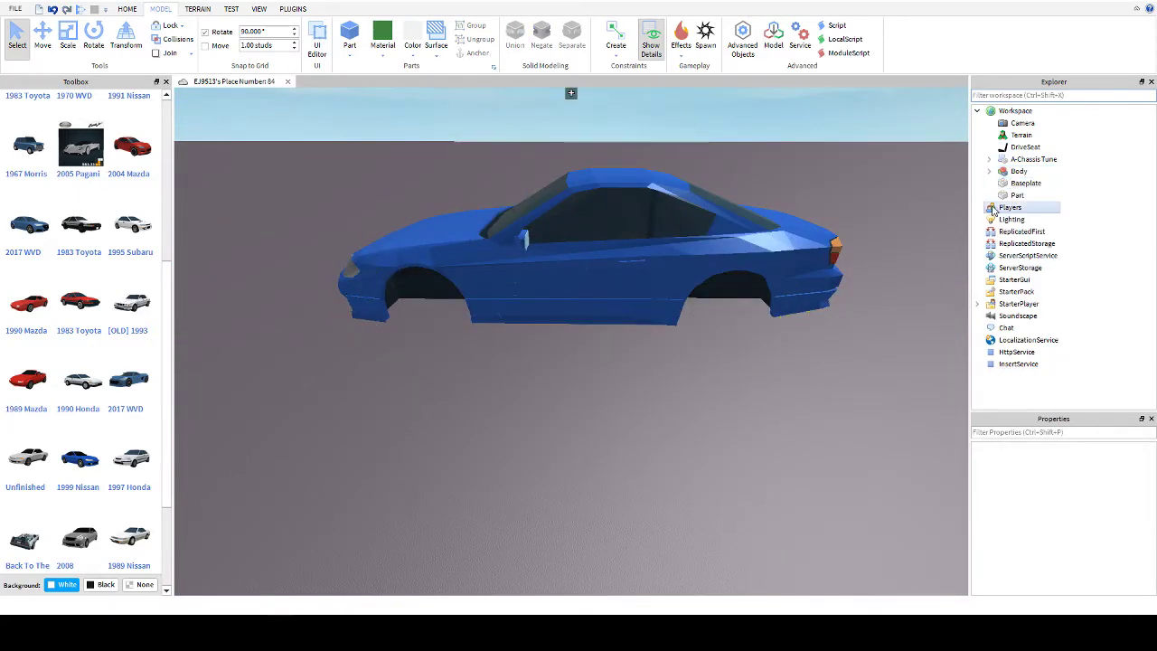
Step: Look through the Body model's contents and delete the whole car body
key("w")
right_click_drag(676, 248, 667, 244)
key("s")
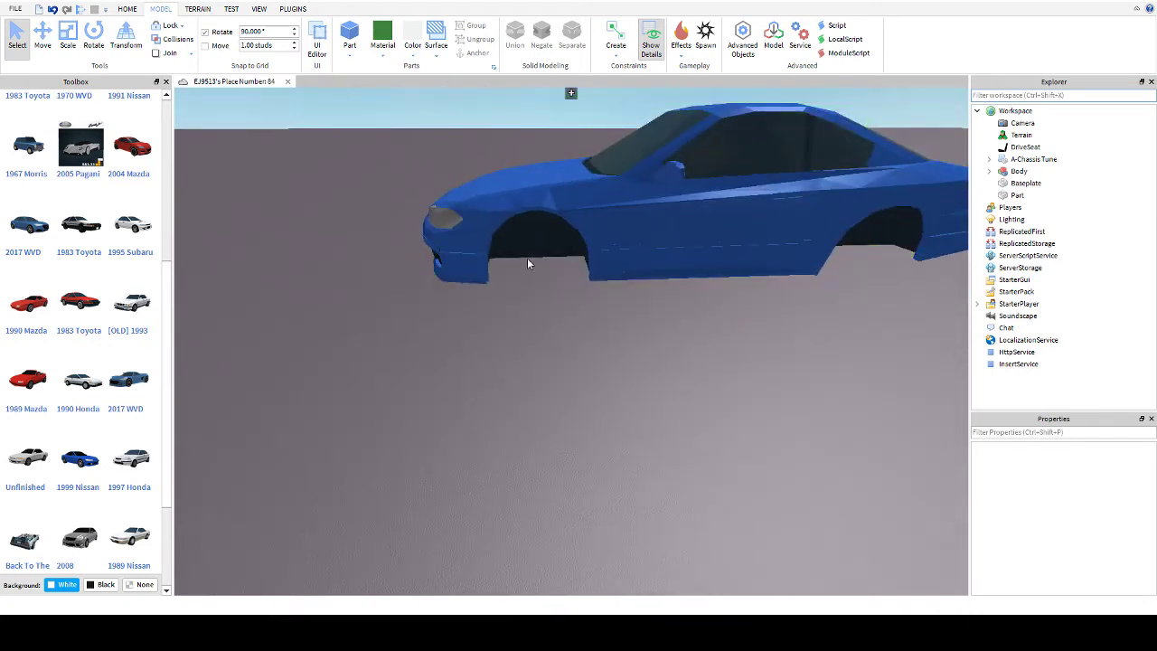
key("d")
left_click(990, 171)
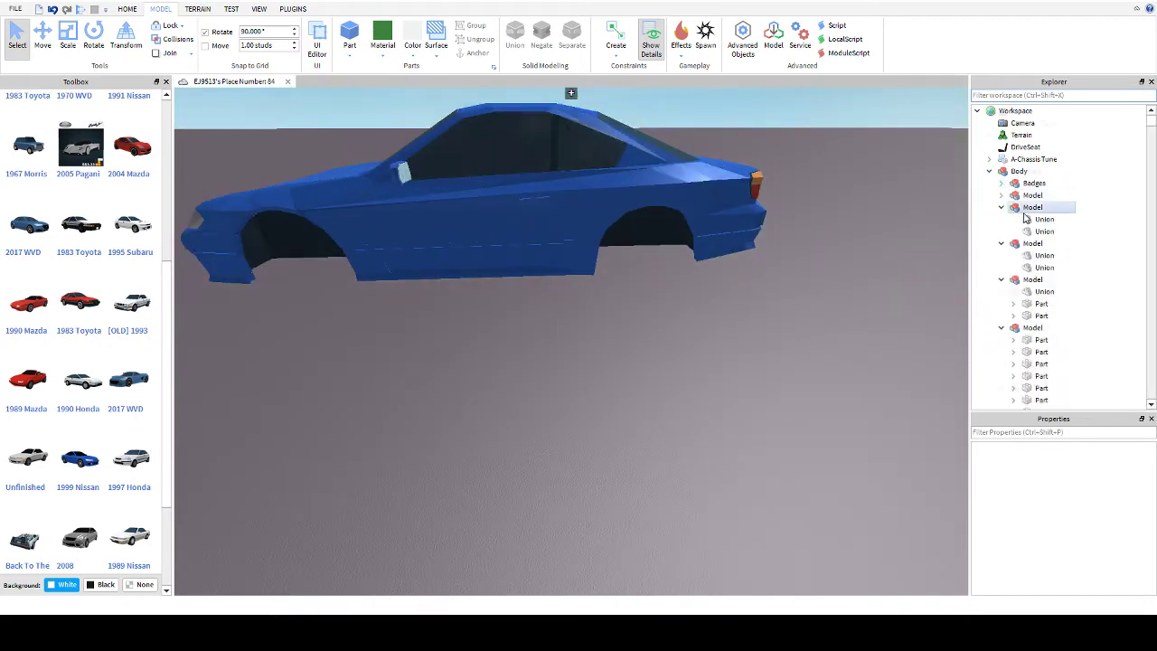
scroll(1020, 206, "down", 3)
scroll(1004, 244, "down", 5)
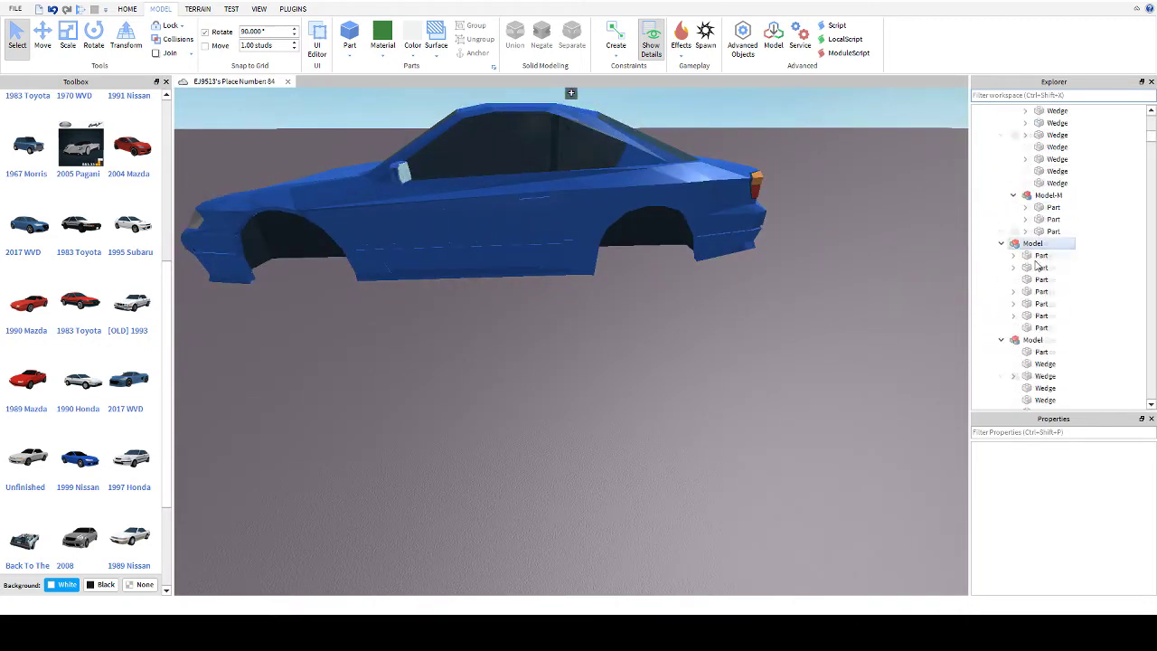
scroll(1040, 264, "down", 5)
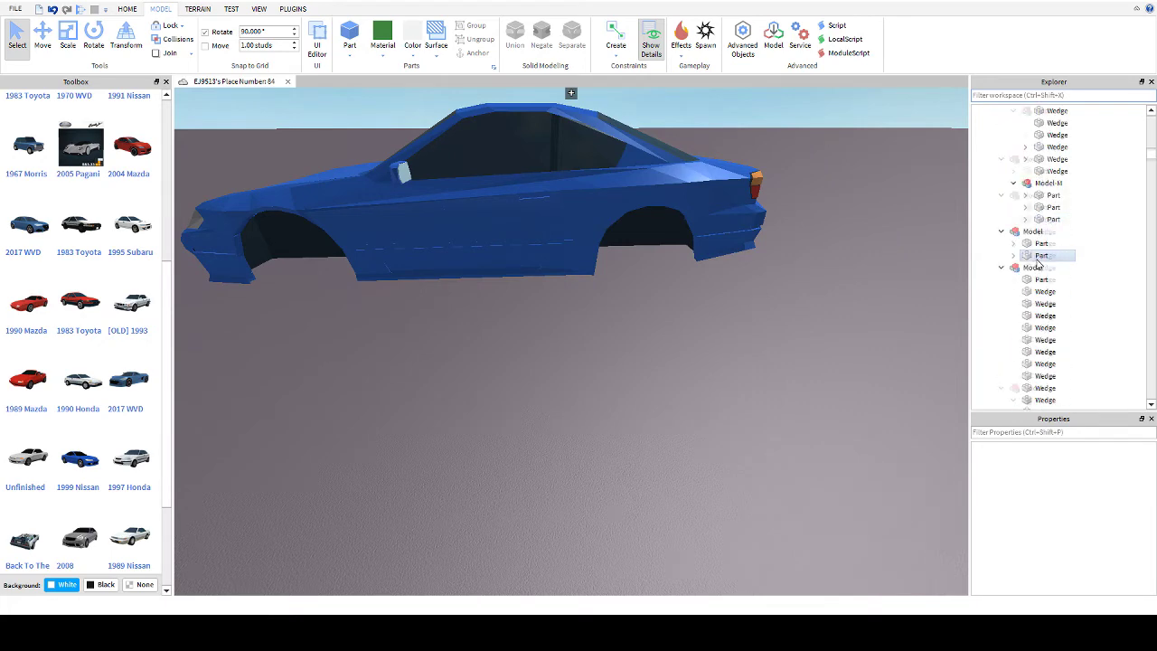
scroll(1040, 263, "down", 5)
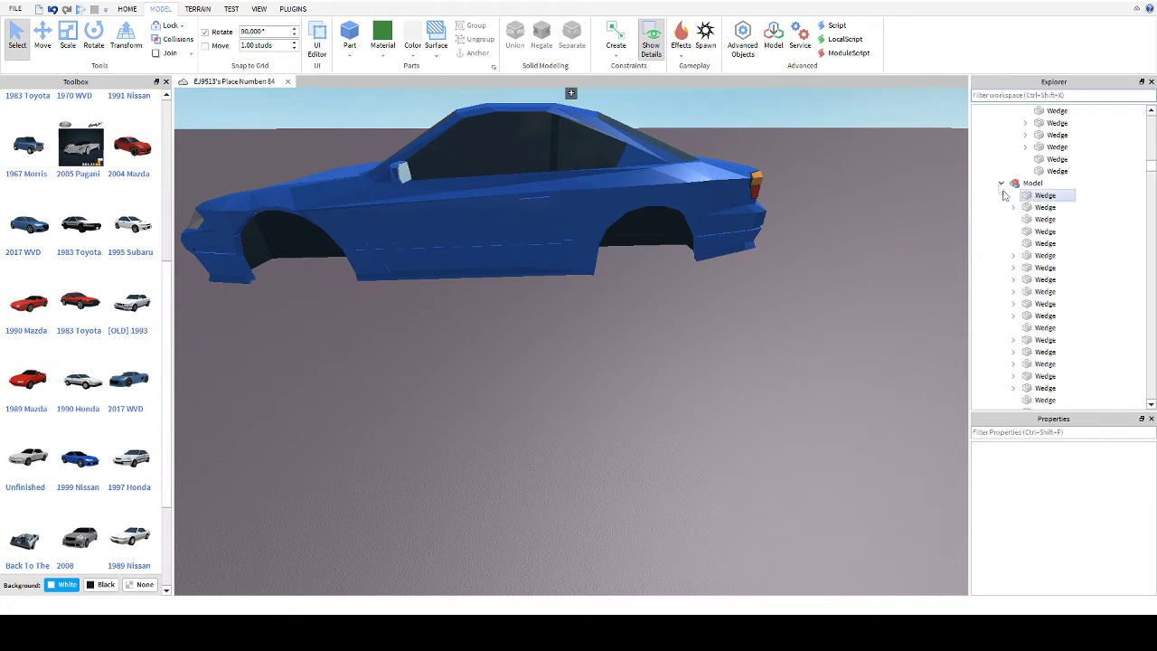
left_click(592, 207)
key("Delete")
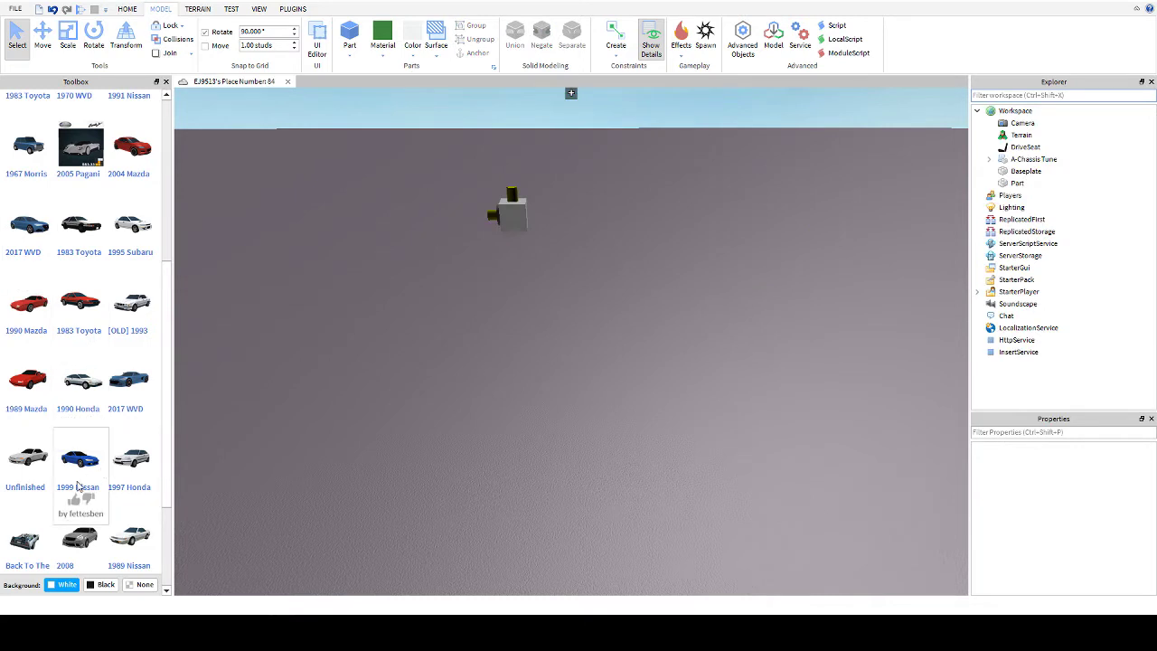
Step: Delete the leftover DriveSeat and the A-Chassis Tune from the workspace
left_click_drag(313, 156, 558, 275)
key("Delete")
left_click(1034, 146)
key("Delete")
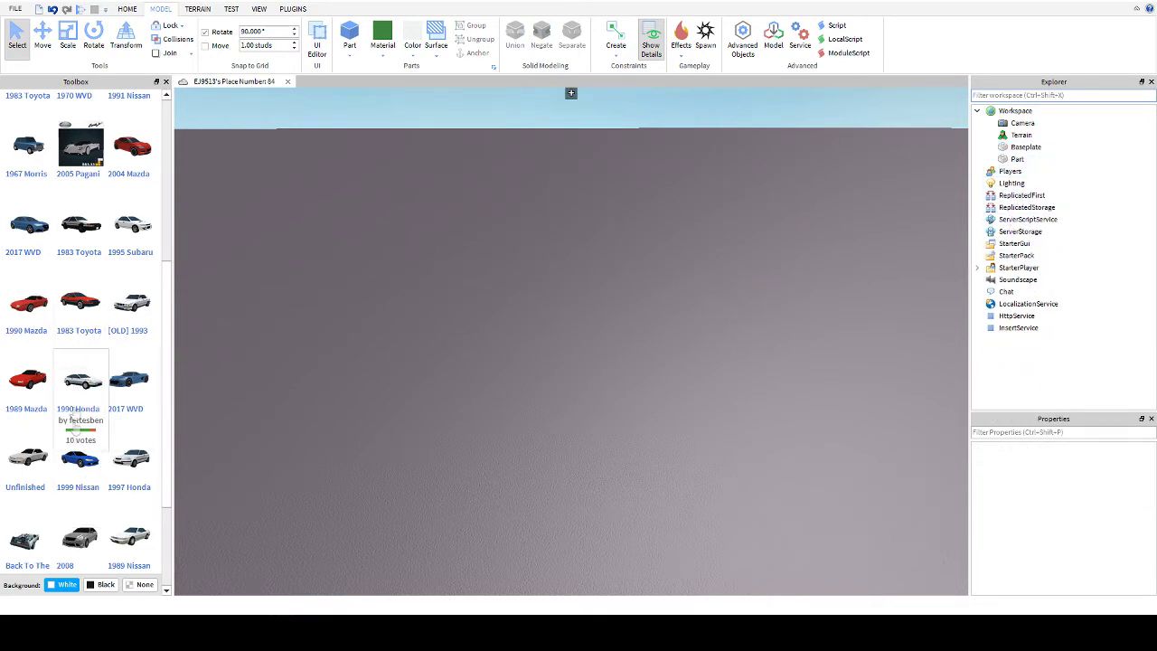
Step: Place the blue car from the Toolbox in the workspace and ungroup its model
key("f")
left_click_drag(667, 298, 800, 329)
left_click(729, 354)
right_click_drag(730, 354, 730, 354)
left_click(687, 233)
left_click(469, 39)
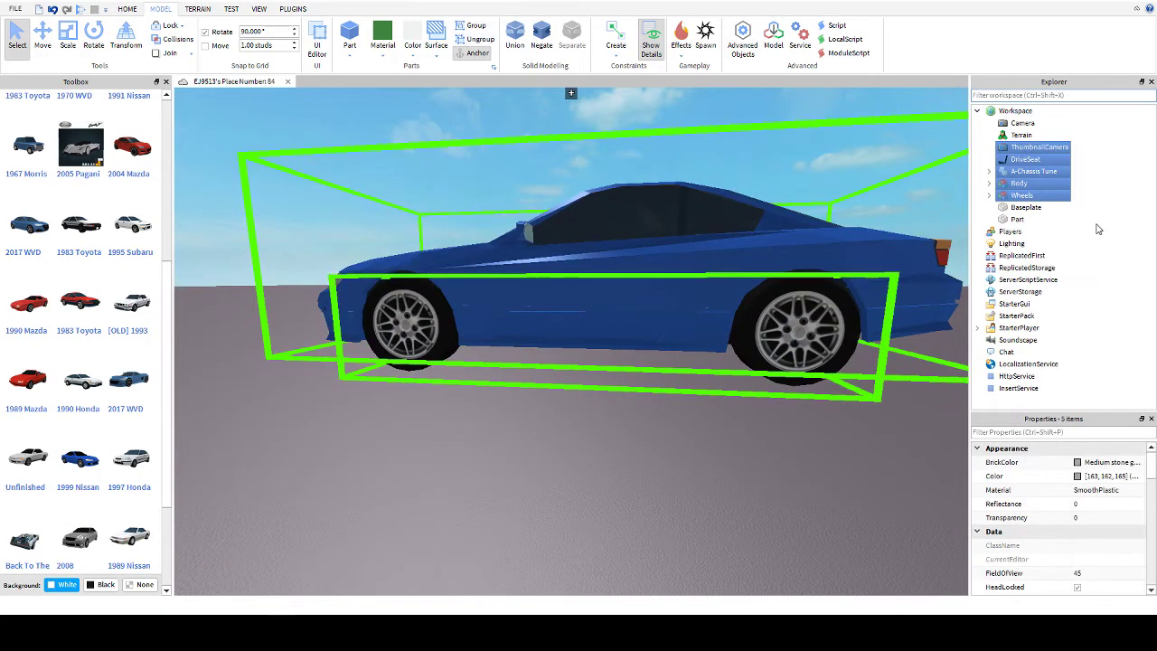
left_click(1095, 226)
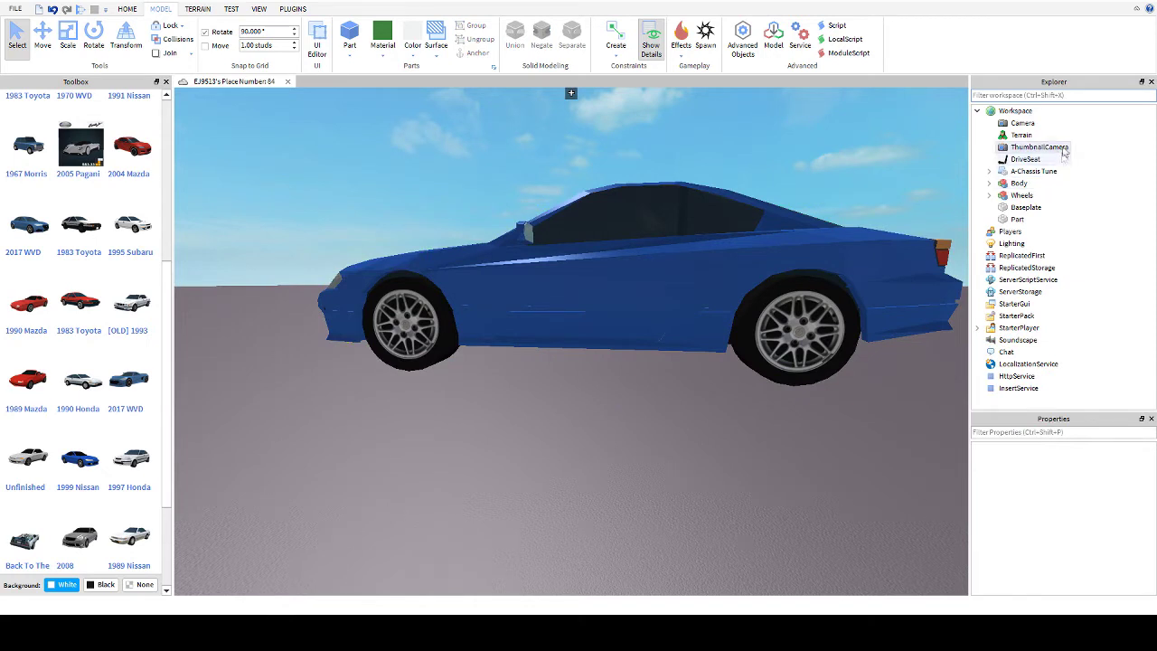
Step: Delete the blue car's ThumbnailCamera, DriveSeat, A-Chassis Tune and Wheels from the workspace
left_click(1064, 147)
key("Delete")
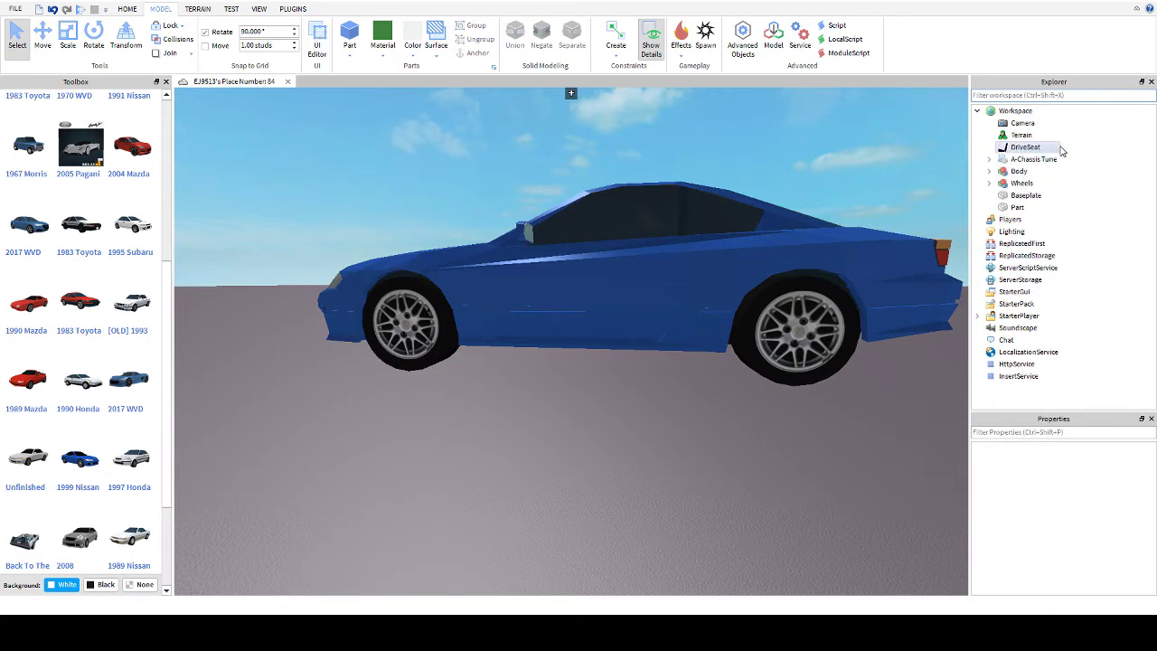
left_click(1062, 149)
key("Delete")
left_click(1055, 149)
key("Delete")
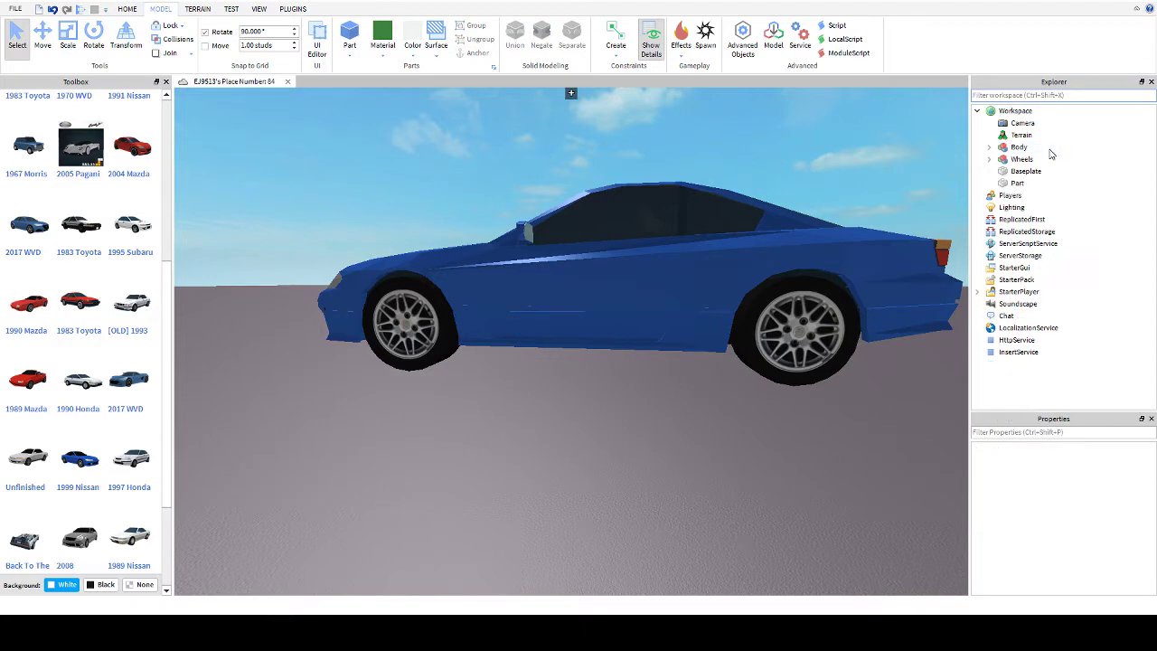
left_click(1022, 159)
key("Delete")
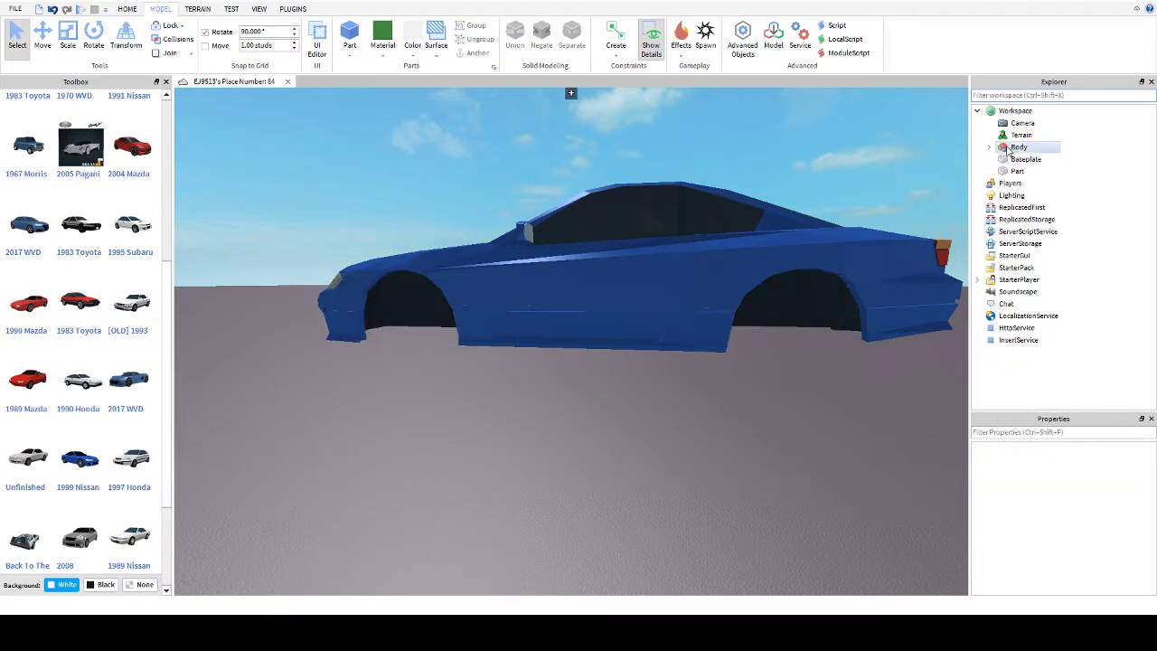
Step: Delete the three Seat objects inside the car's Body model
left_click(1019, 146)
left_click(990, 147)
left_click(1110, 178)
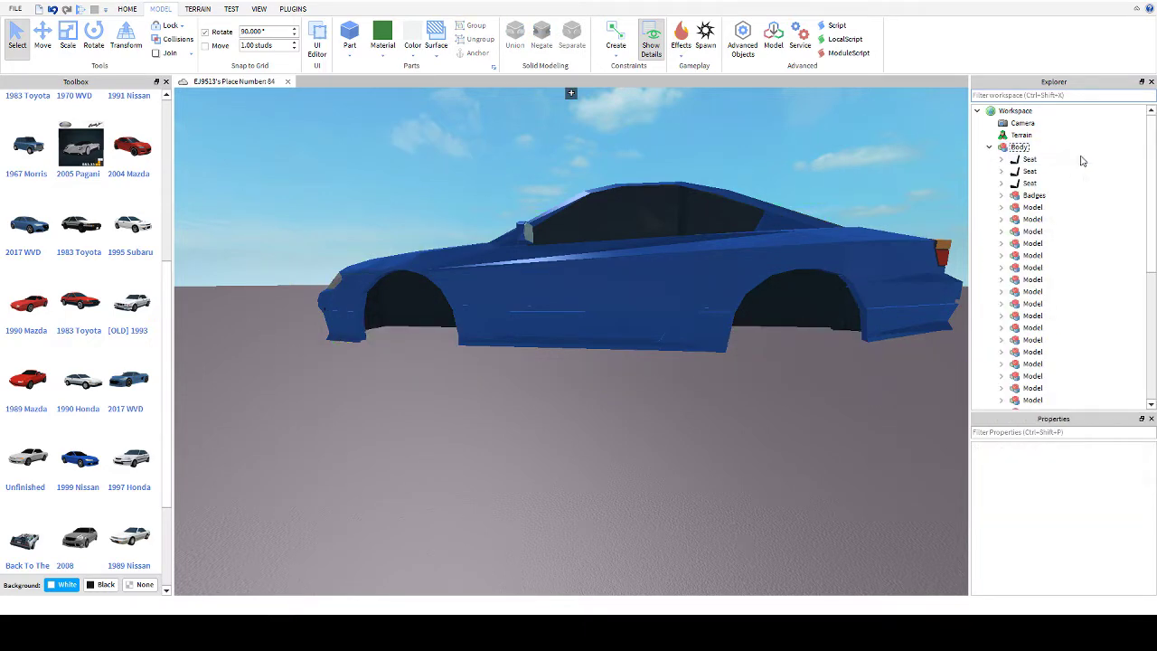
left_click_drag(1082, 160, 1049, 181)
key("Delete")
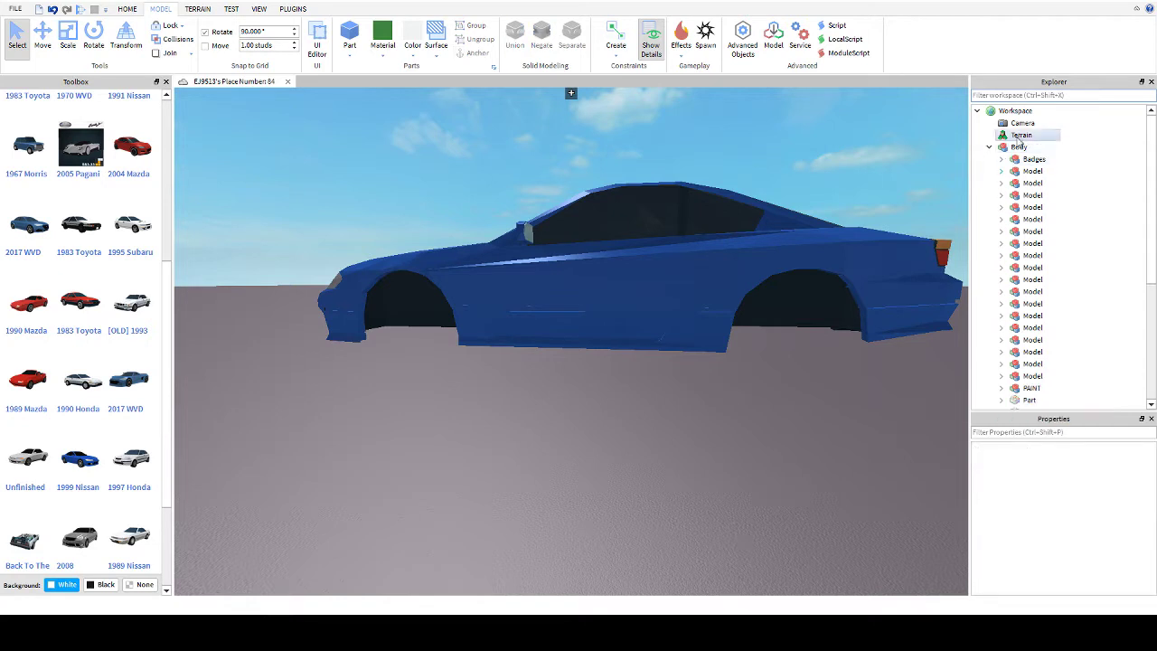
Step: Look through the remaining contents of the Body model and examine the car body from the front
scroll(1030, 185, "down", 5)
scroll(1020, 194, "up", 1)
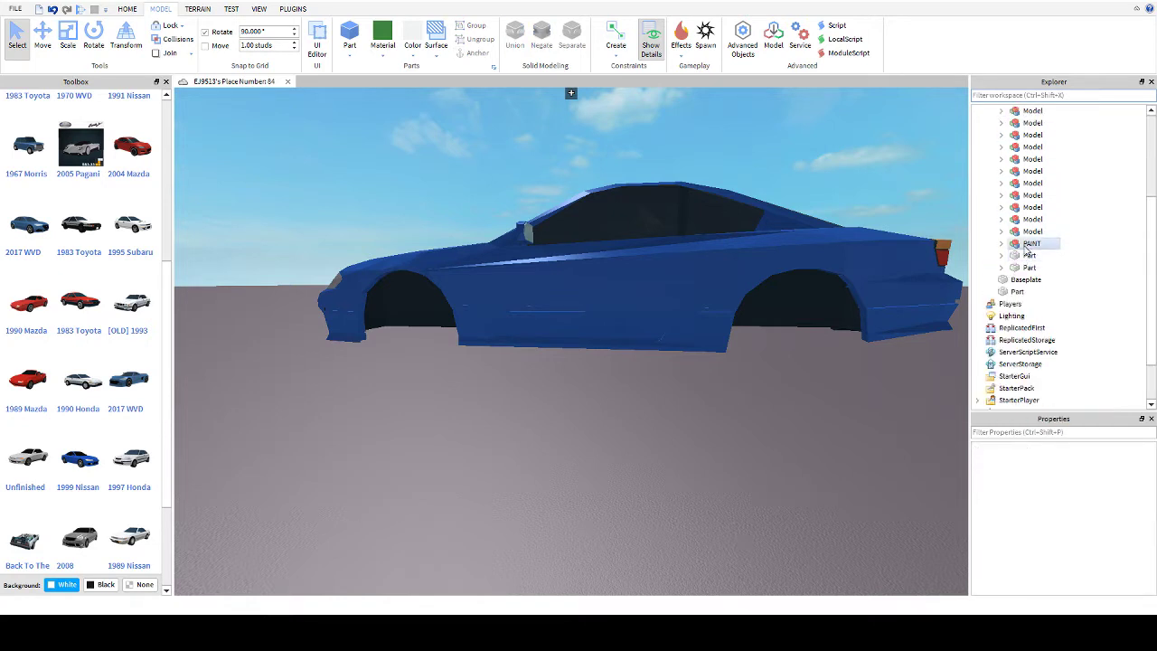
scroll(1026, 245, "up", 4)
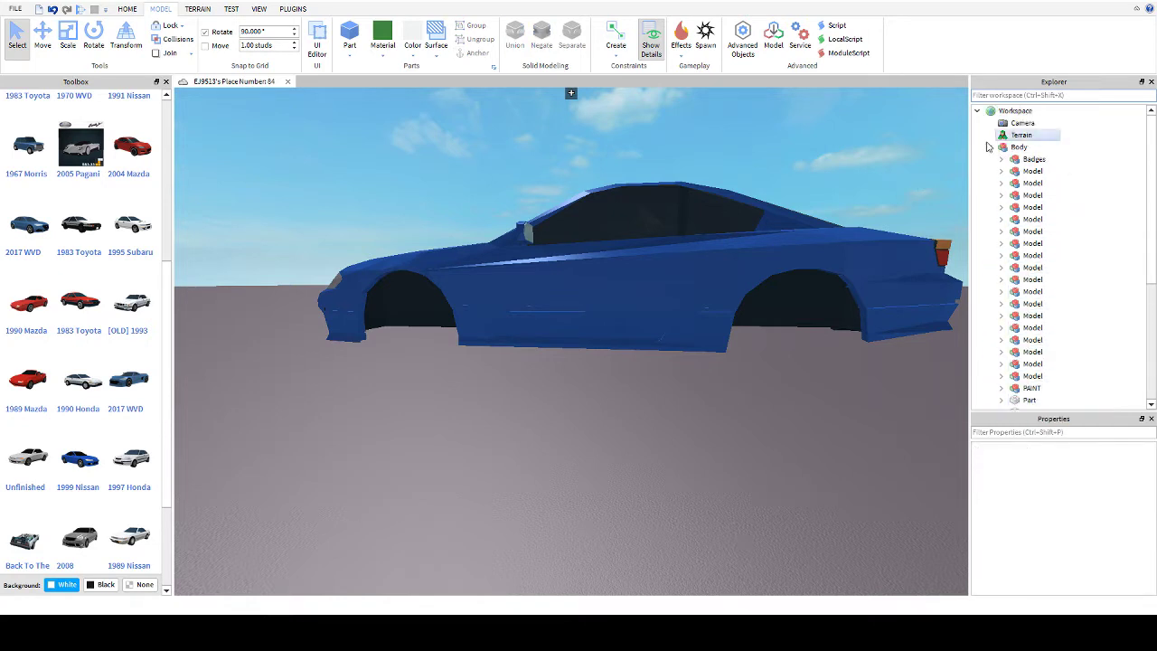
left_click(990, 146)
right_click_drag(840, 379, 840, 380)
right_click_drag(724, 415, 724, 415)
key("w")
key("w")
left_click(989, 146)
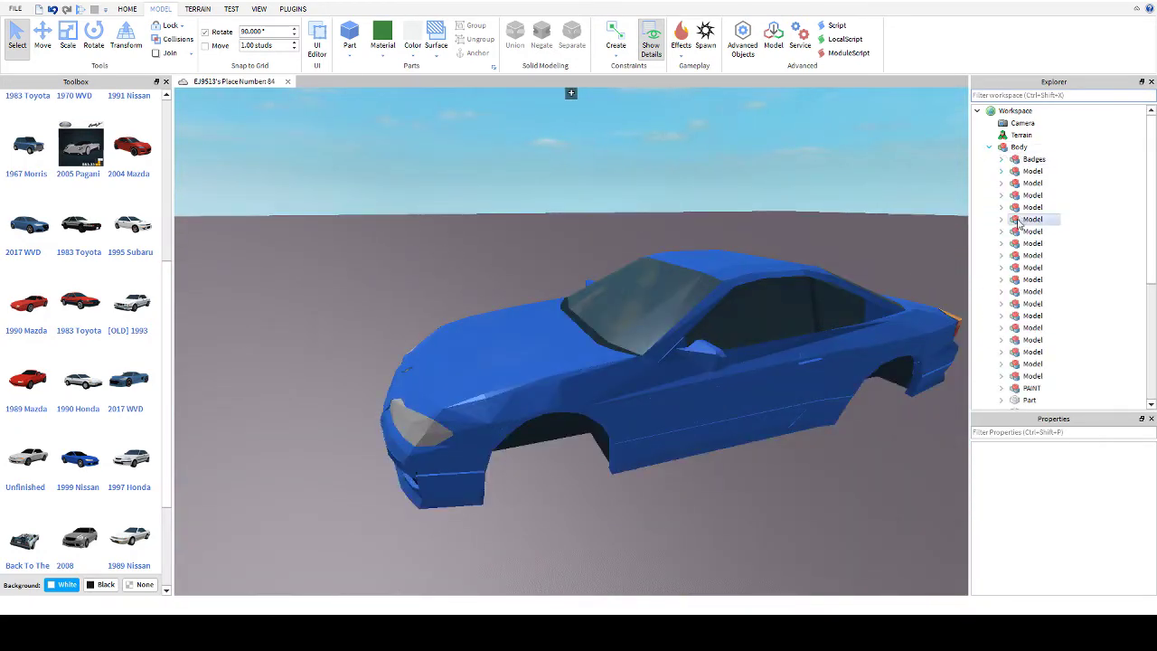
Step: Raise the Body's PAINT model above the rest of the car to separate the painted shell
scroll(1018, 253, "down", 4)
scroll(1018, 271, "up", 1)
left_click(1018, 280)
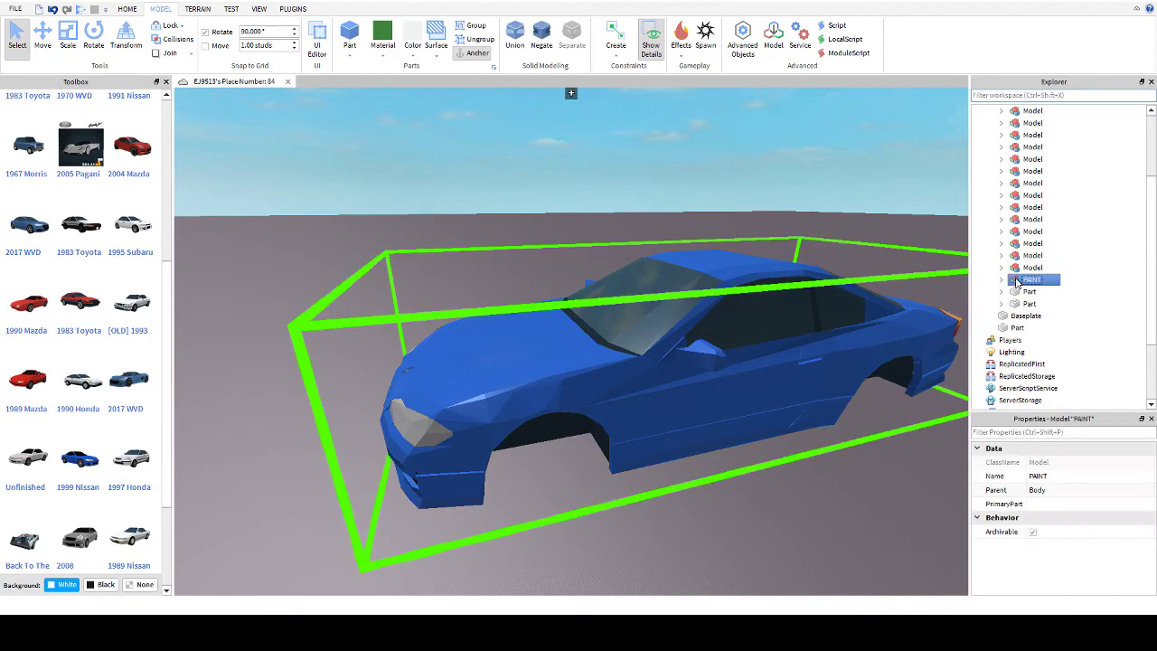
right_click_drag(578, 169, 656, 190)
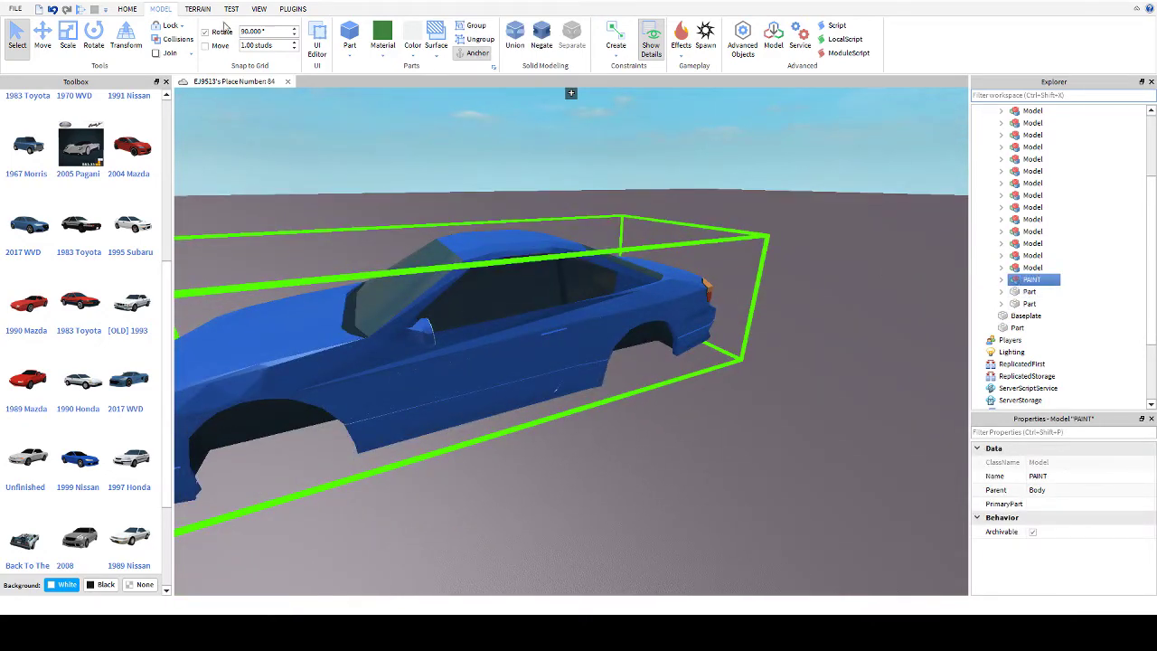
left_click(43, 38)
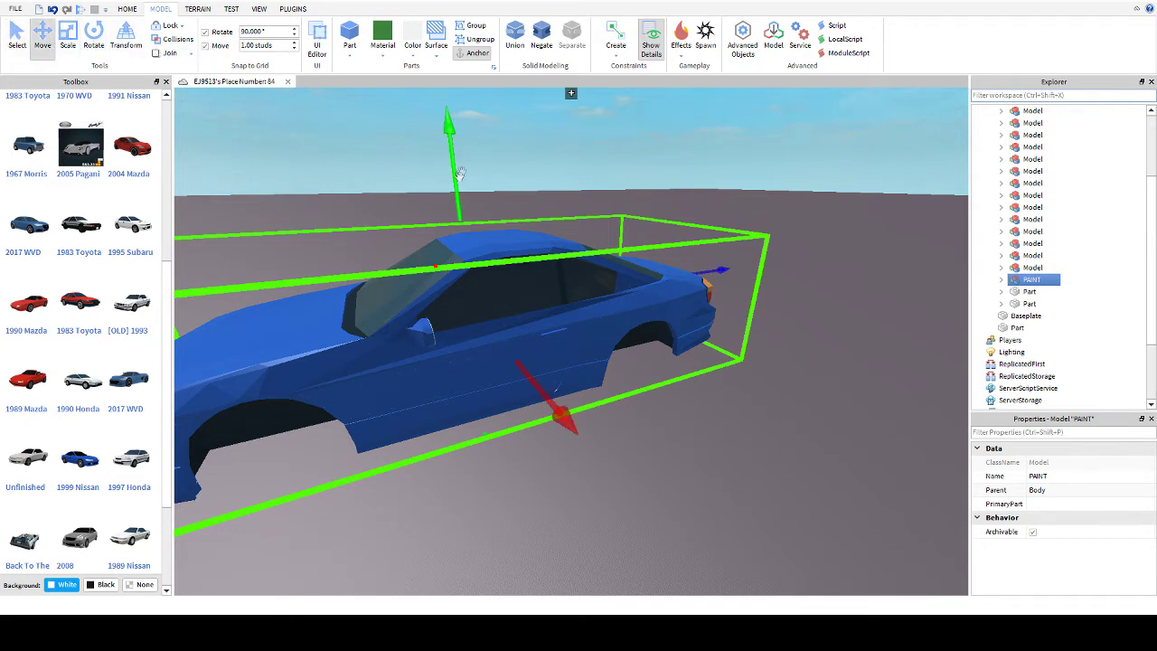
left_click_drag(459, 179, 492, 93)
scroll(459, 181, "down", 2)
key("w")
right_click_drag(672, 195, 673, 202)
key("a")
key("d")
Step: Try to recolor the PAINT model dark blue and look through the parts it contains
left_click(412, 51)
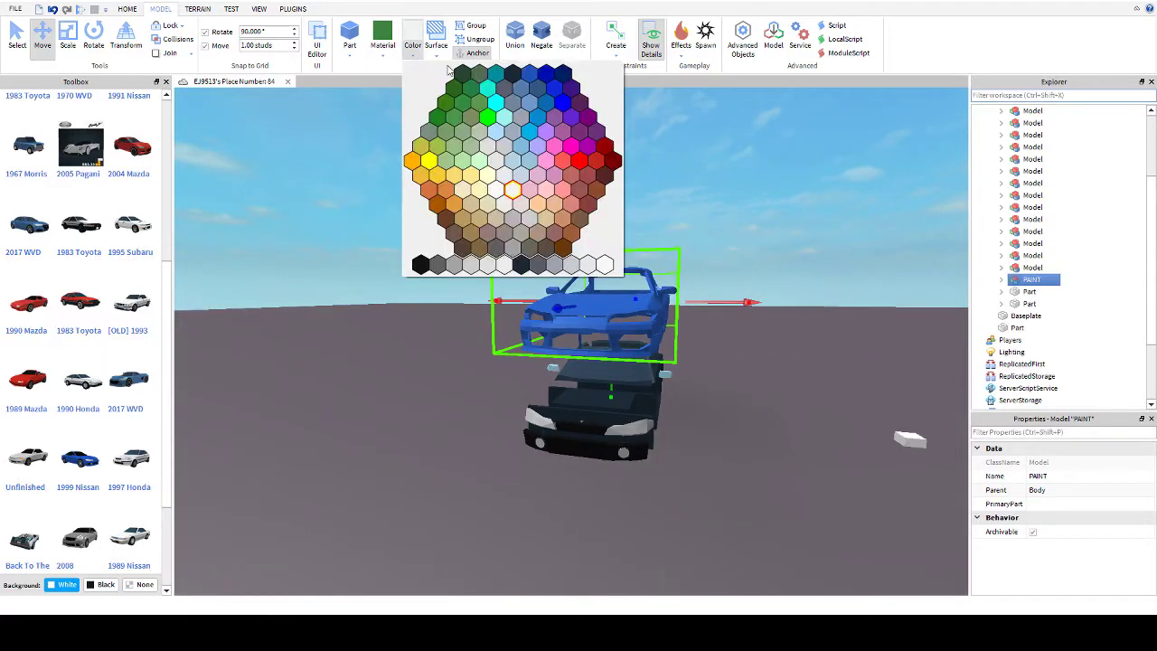
left_click(564, 73)
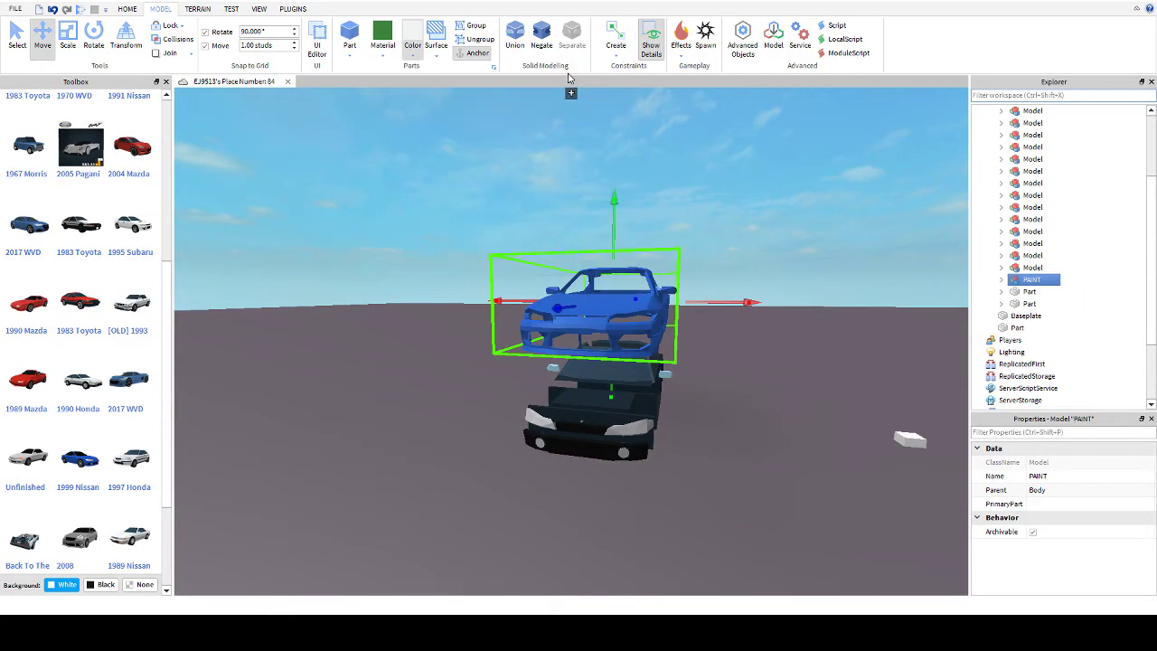
left_click(818, 233)
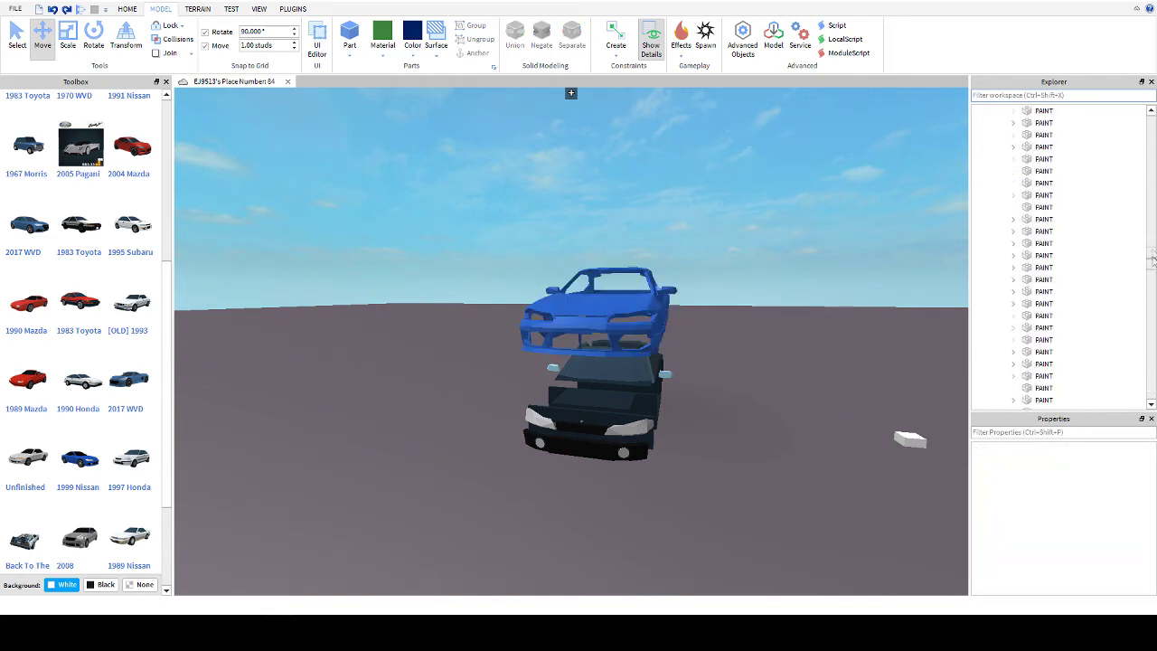
left_click_drag(1144, 156, 1146, 135)
left_click(1002, 159)
scroll(1033, 176, "up", 6)
scroll(1016, 217, "down", 5)
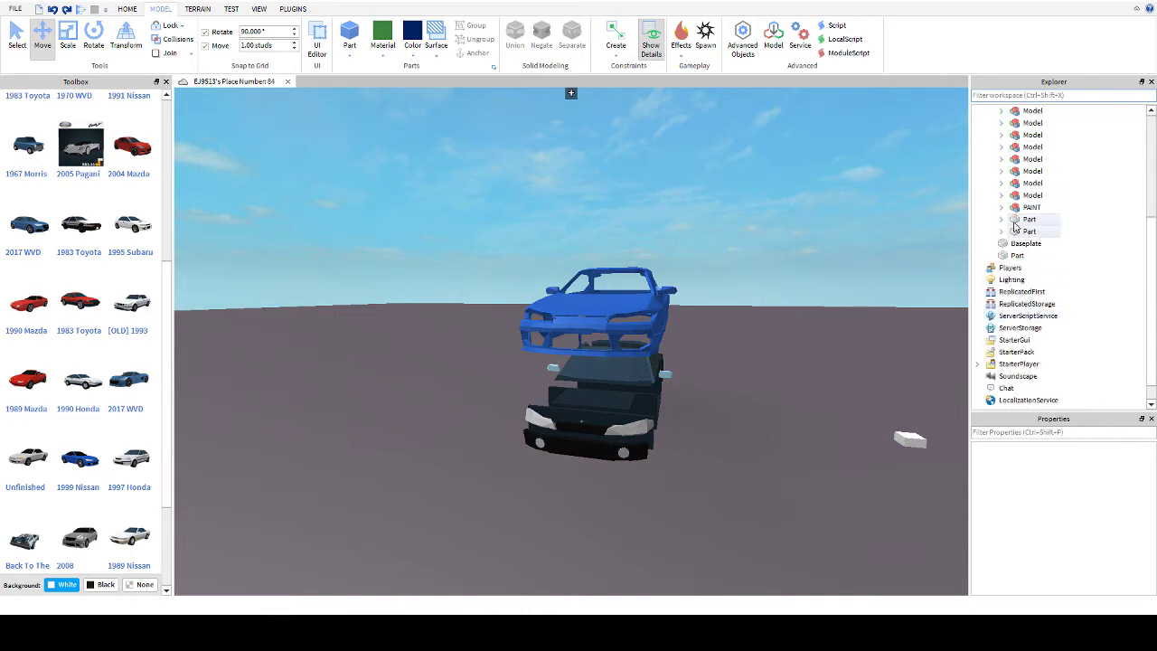
Step: Lower the PAINT model back onto the rest of the car body
left_click(1029, 207)
left_click_drag(615, 229, 622, 313)
left_click(703, 278)
right_click_drag(704, 277, 703, 276)
Step: Switch the Toolbox to My Models and insert the A-Chassis 6.52S2 Kit
scroll(703, 277, "up", 4)
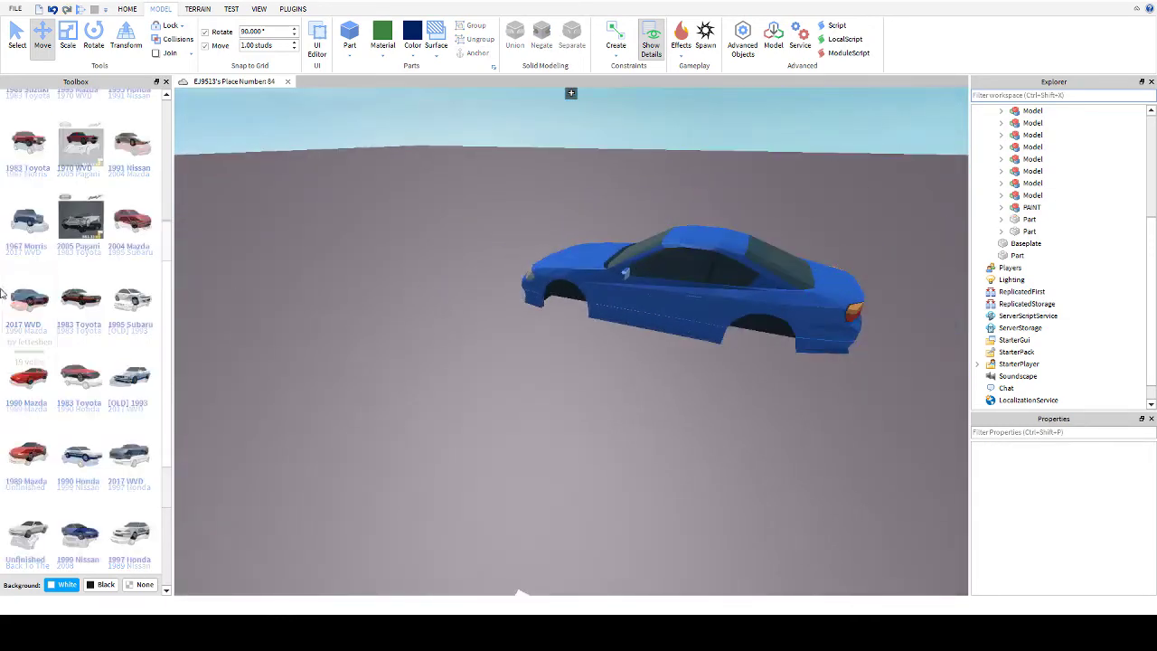
scroll(36, 226, "up", 5)
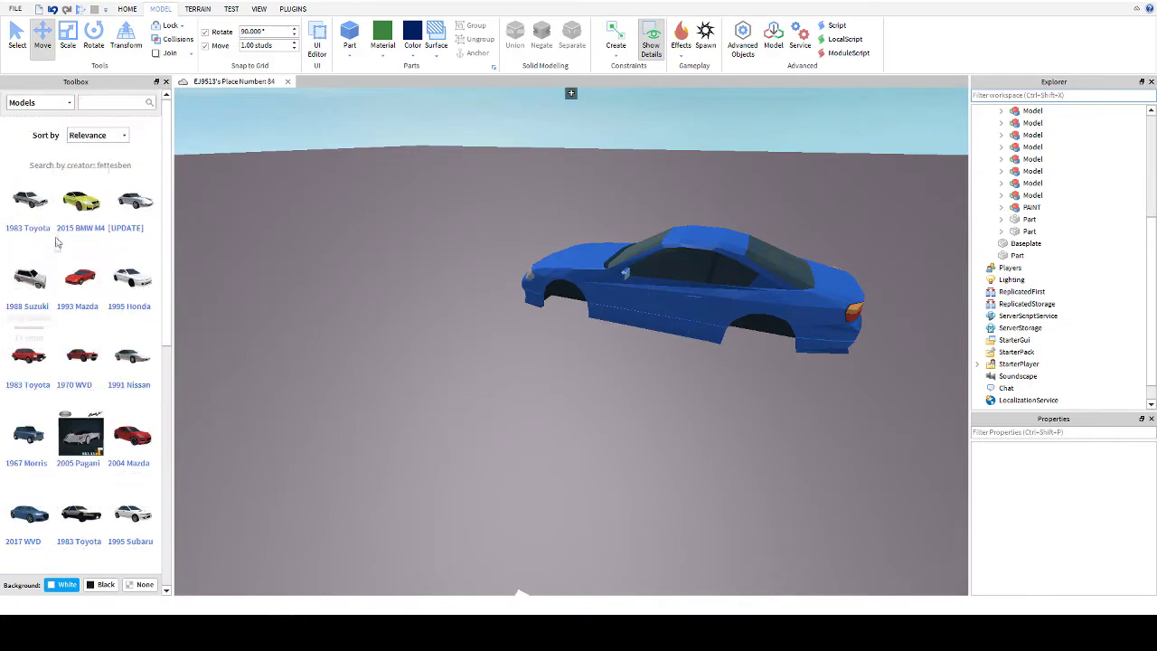
left_click(58, 104)
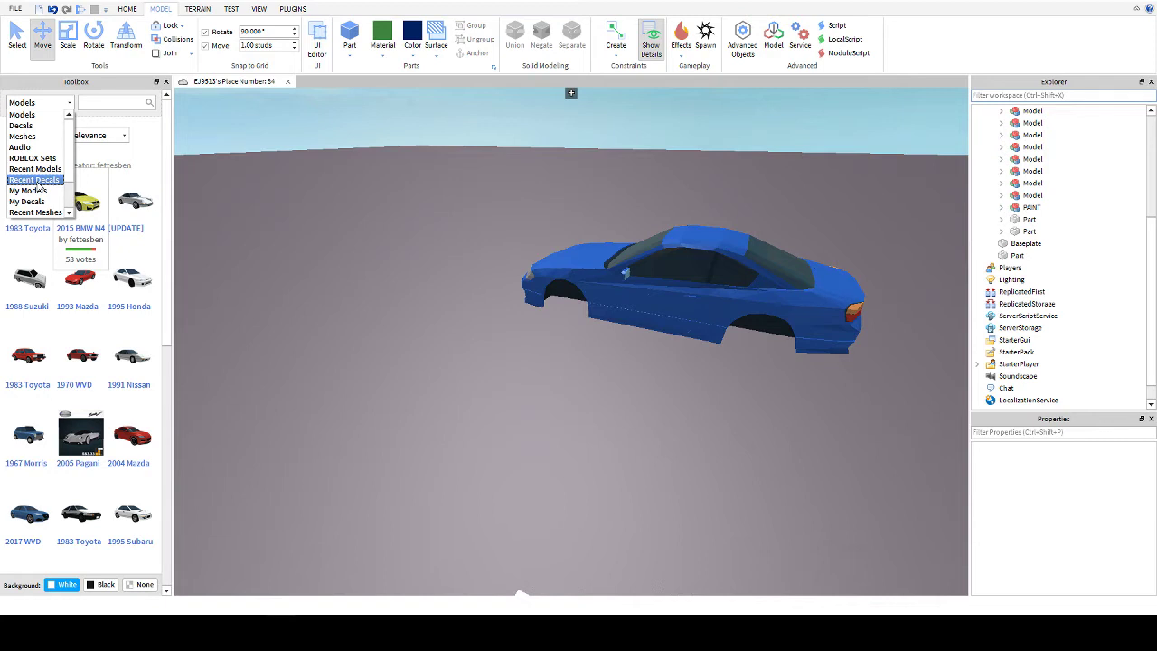
left_click(24, 194)
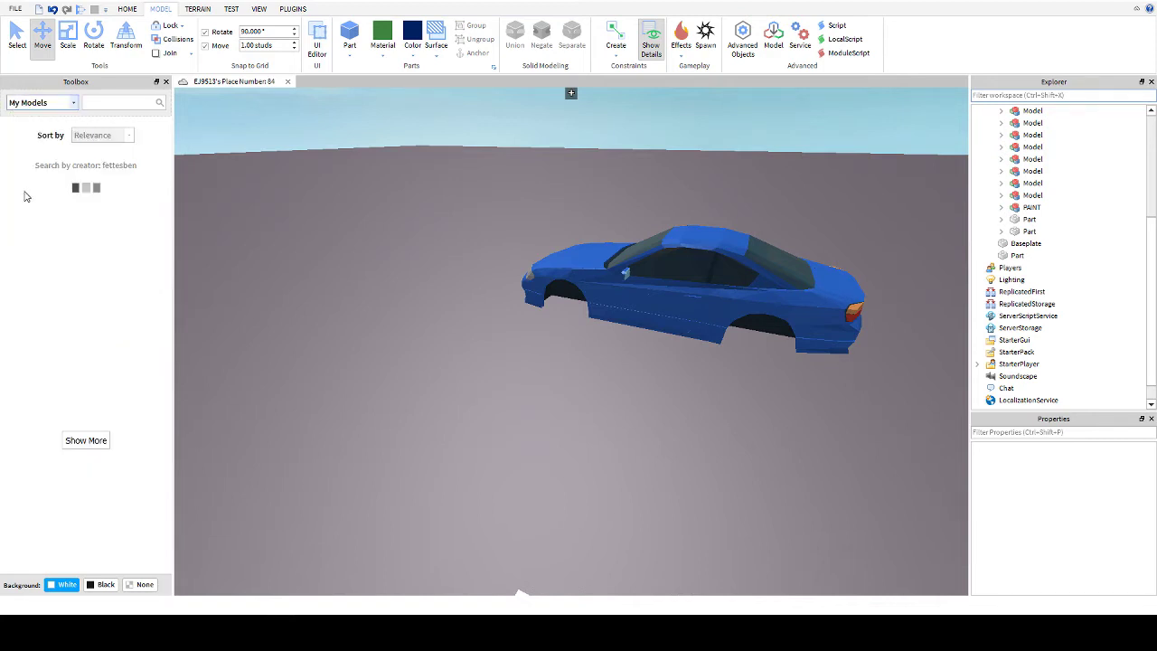
right_click_drag(364, 272, 365, 272)
scroll(101, 290, "down", 5)
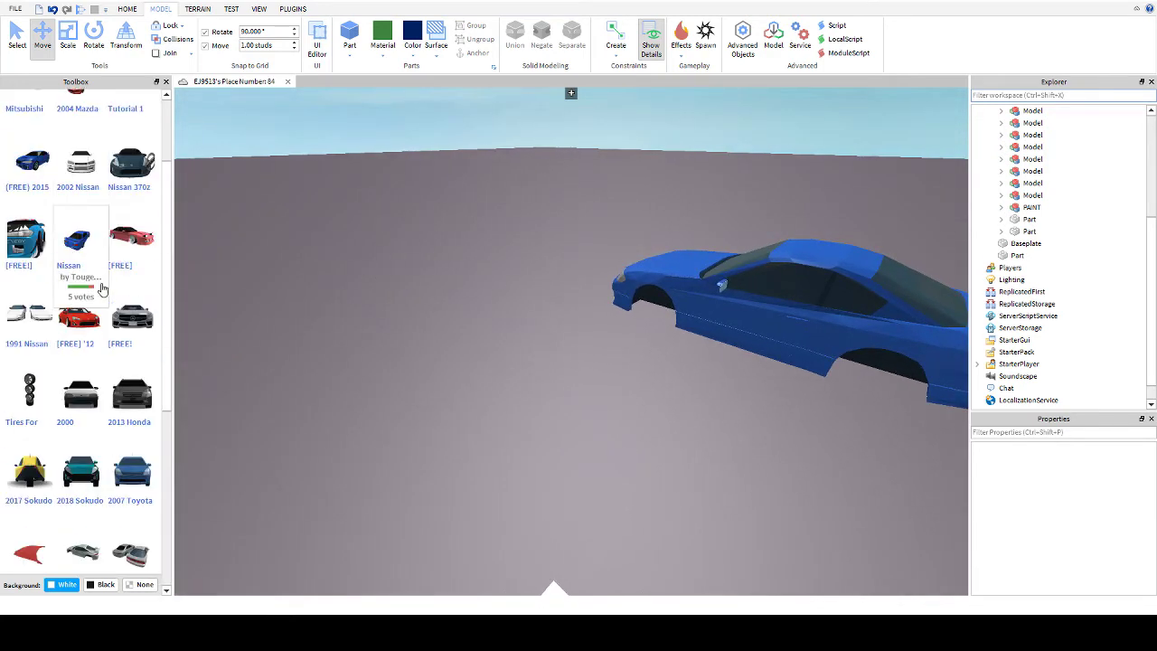
right_click_drag(478, 311, 479, 308)
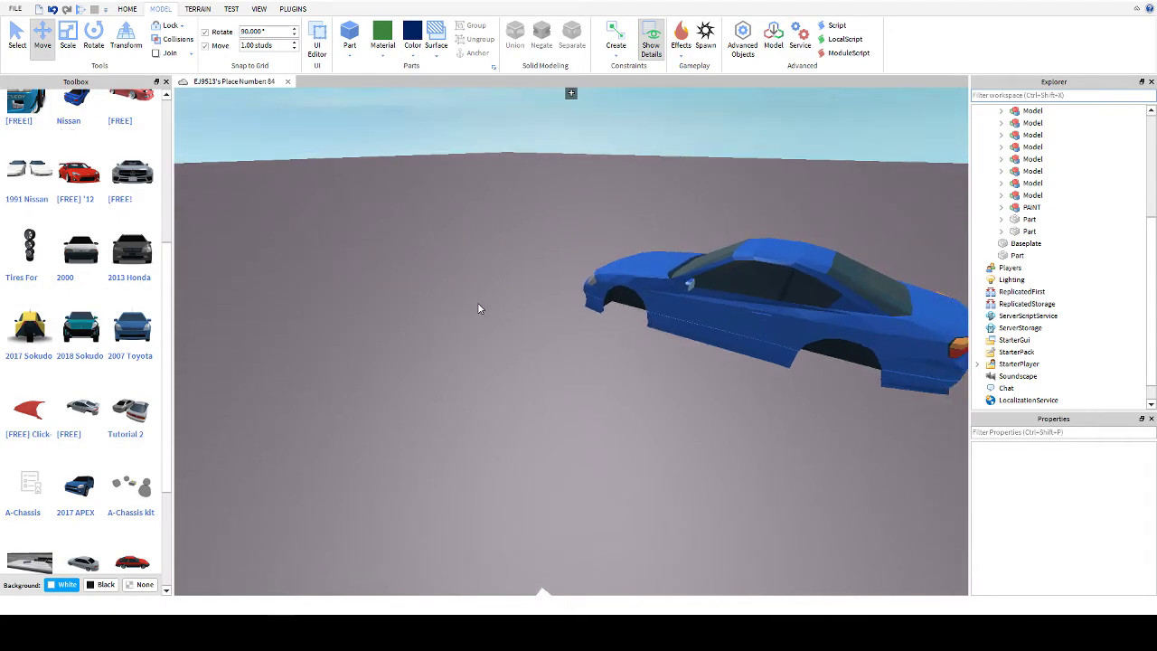
left_click(39, 503)
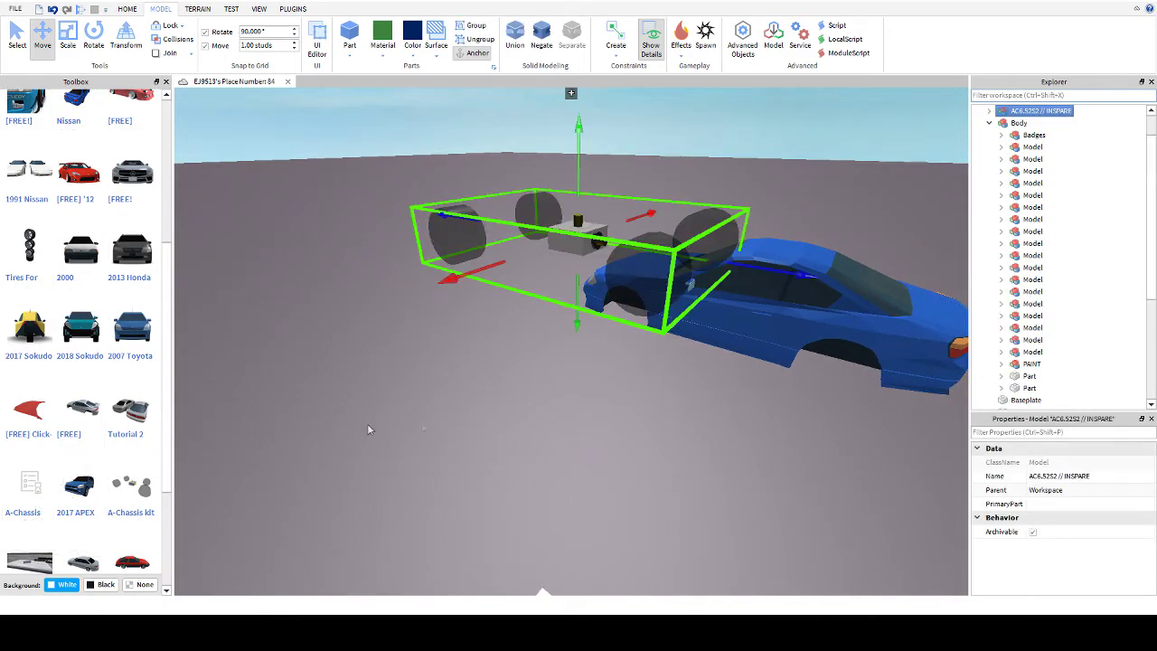
Step: Position the inserted chassis kit on the open ground beside the car body
left_click_drag(403, 401, 729, 479)
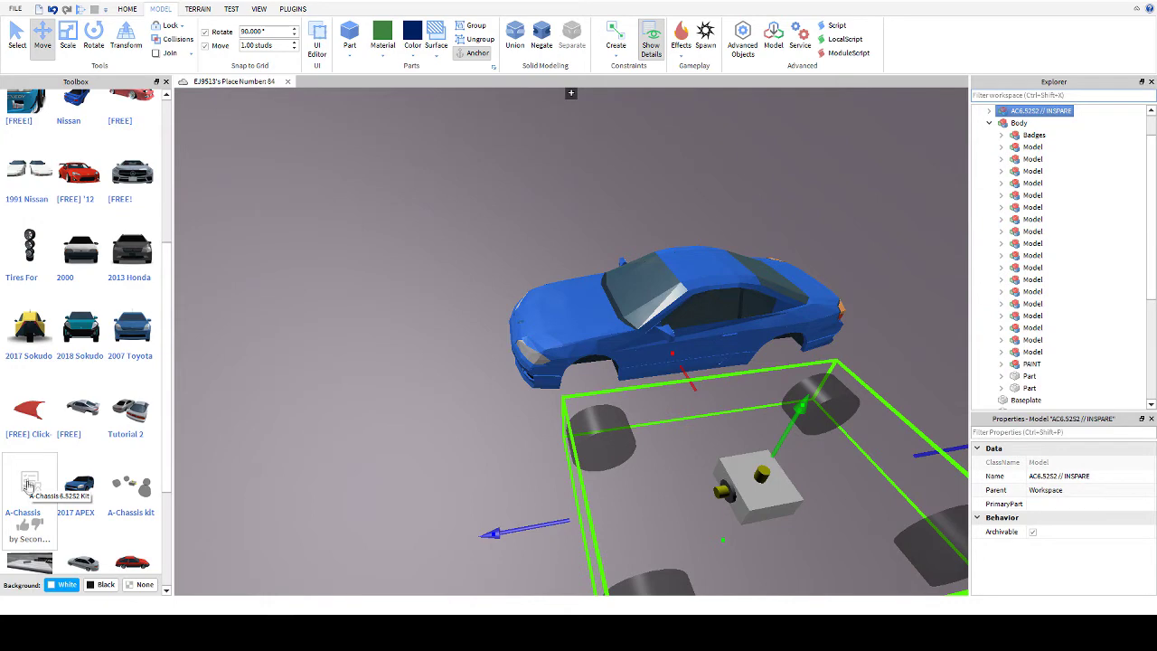
right_click_drag(303, 475, 368, 479)
scroll(316, 436, "up", 1)
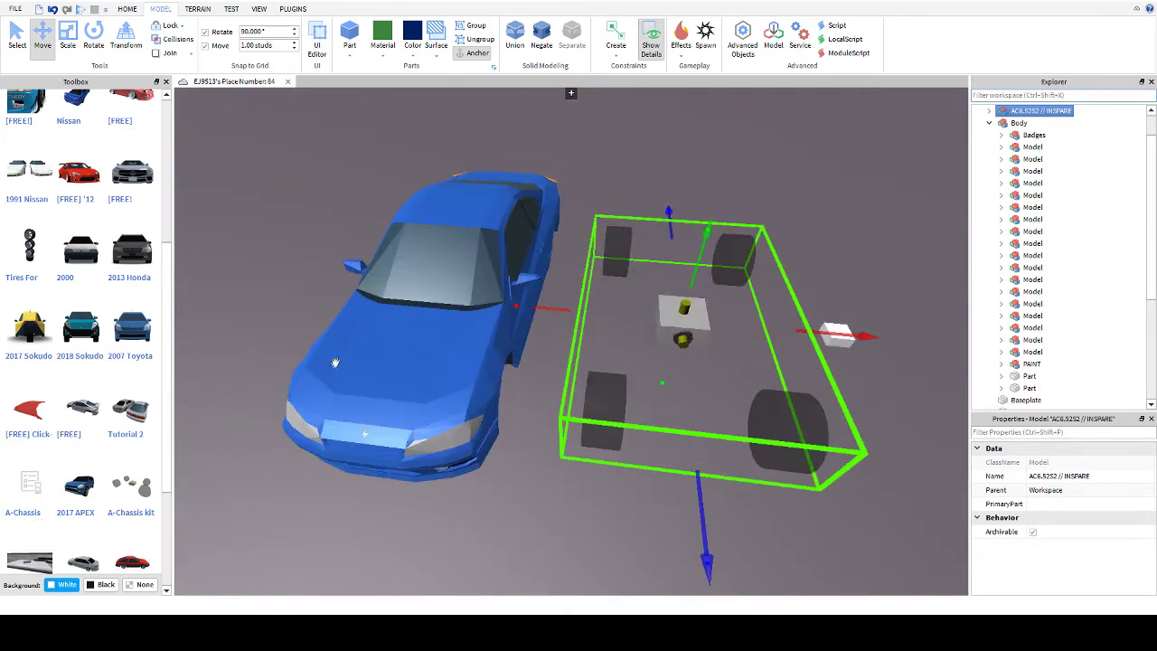
key("f")
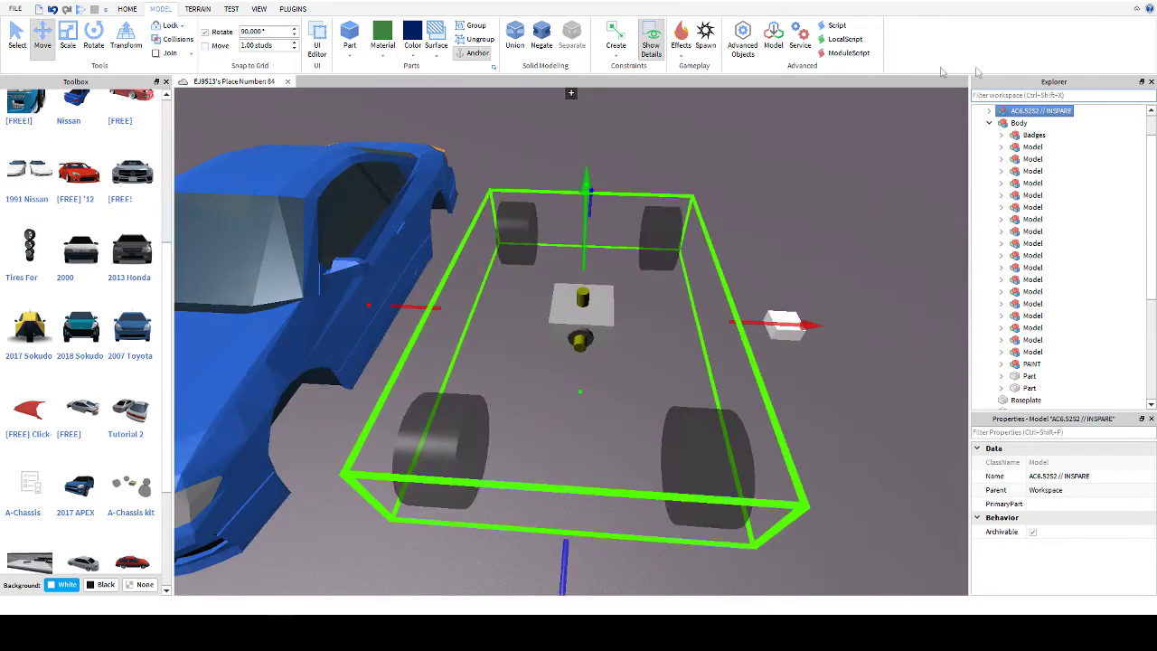
Step: Move the AC6.52S2 // INSPARE chassis model sideways until it sits under the car body
left_click(1002, 125)
left_click(989, 123)
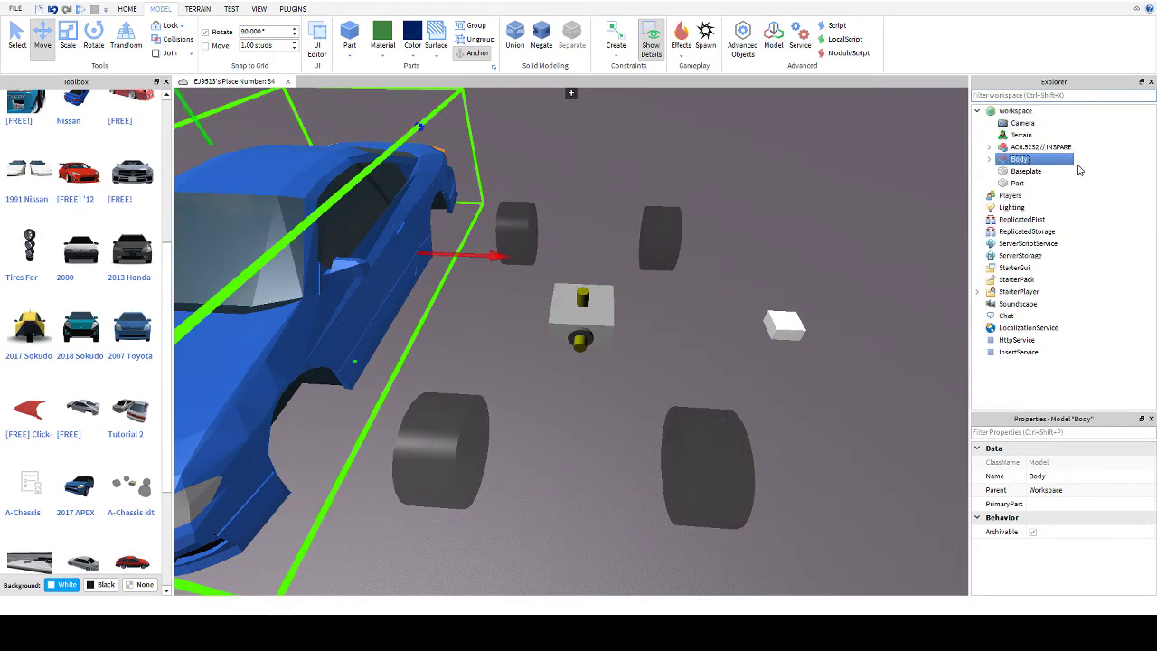
left_click(1065, 147)
left_click_drag(764, 321, 446, 305)
right_click_drag(446, 305, 444, 304)
Step: Set the transparency of the chassis wheels FL, FR, RL and RR to 0
left_click(989, 147)
left_click(1035, 207)
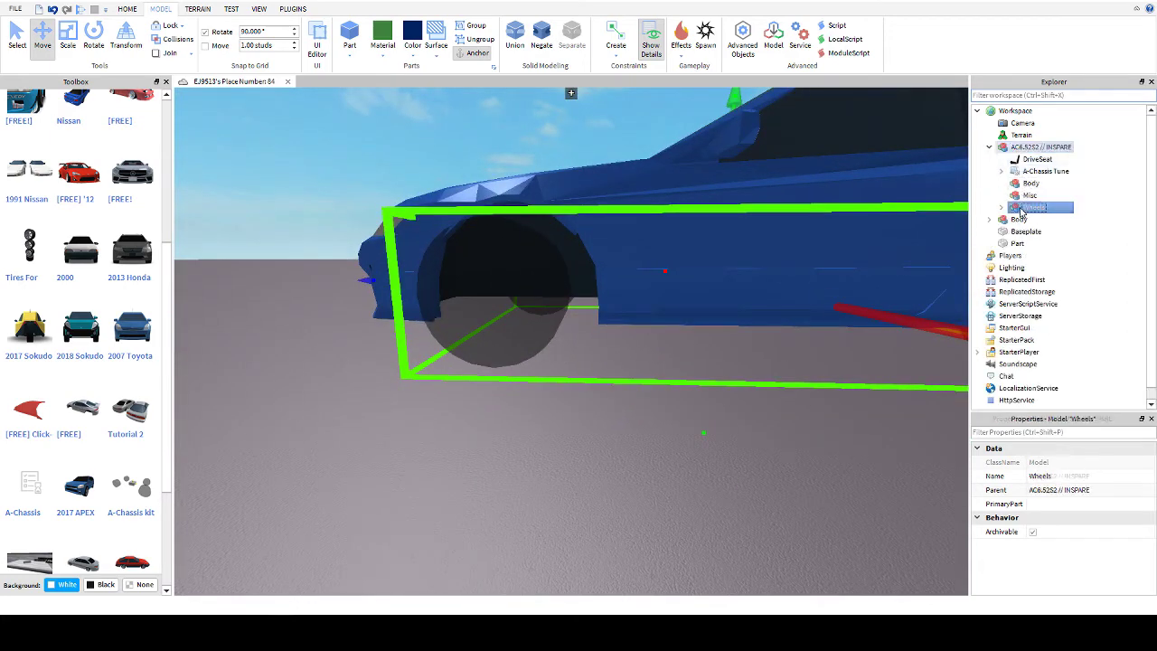
left_click(1002, 207)
left_click(1039, 220)
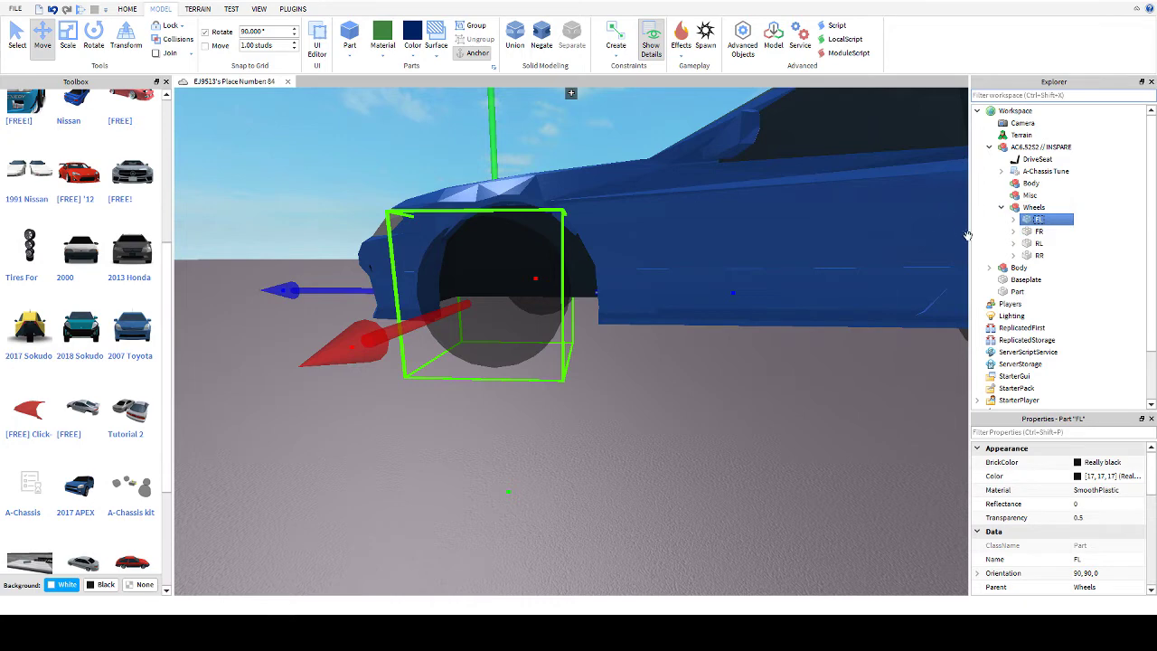
left_click(1028, 257, "shift")
left_click(1096, 517)
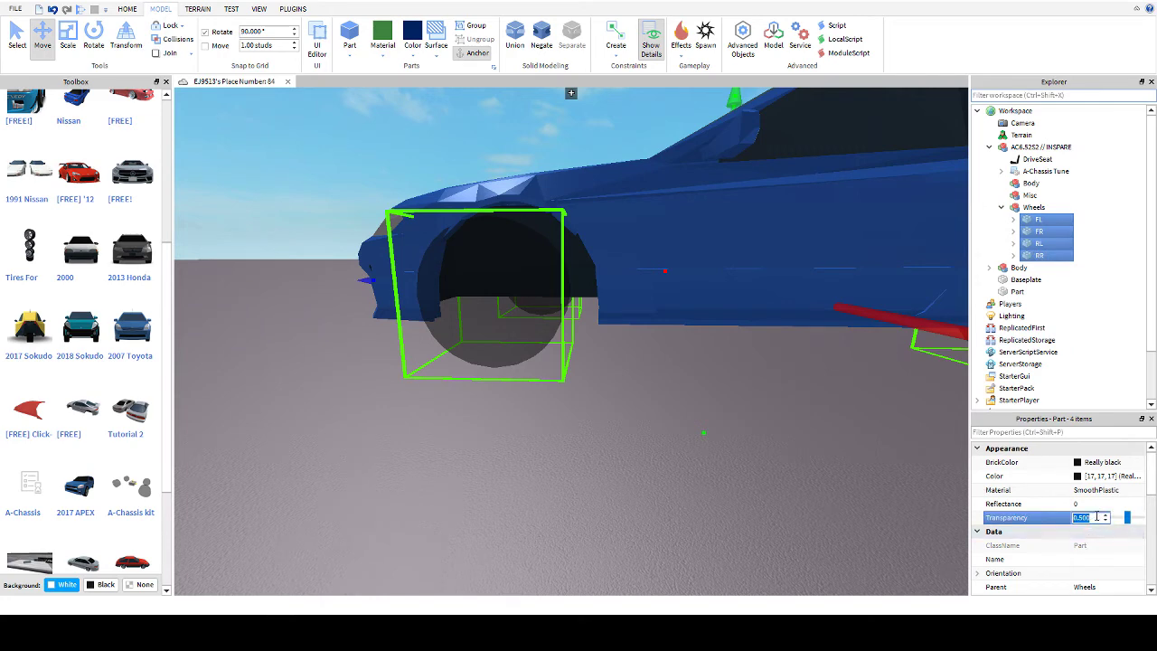
type("0")
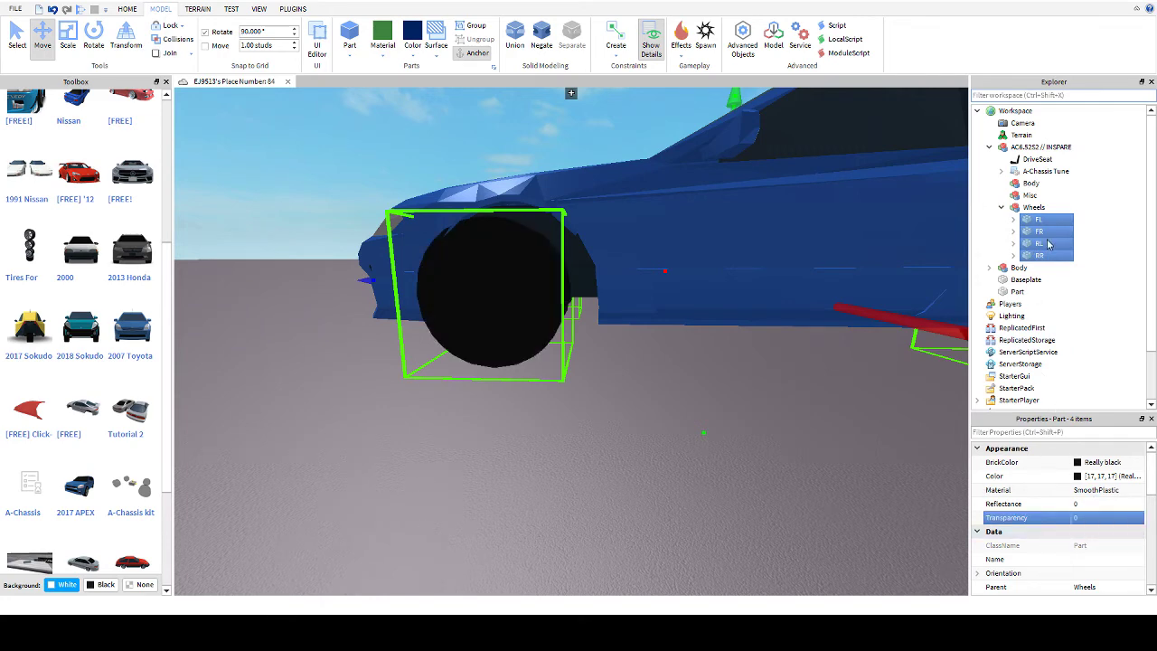
left_click(1003, 208)
Step: Shift the four chassis wheels slightly toward the rear of the car to line up with the wheel arches
right_click_drag(662, 207, 662, 272)
key("a")
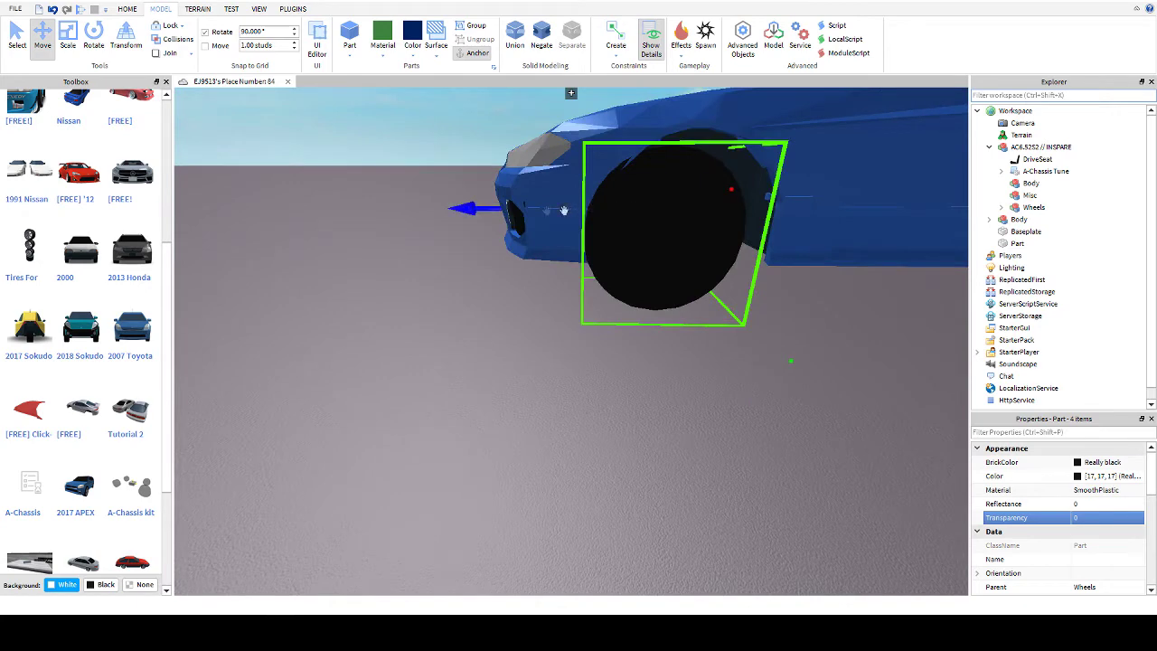
key("d")
left_click_drag(360, 197, 388, 202)
key("d")
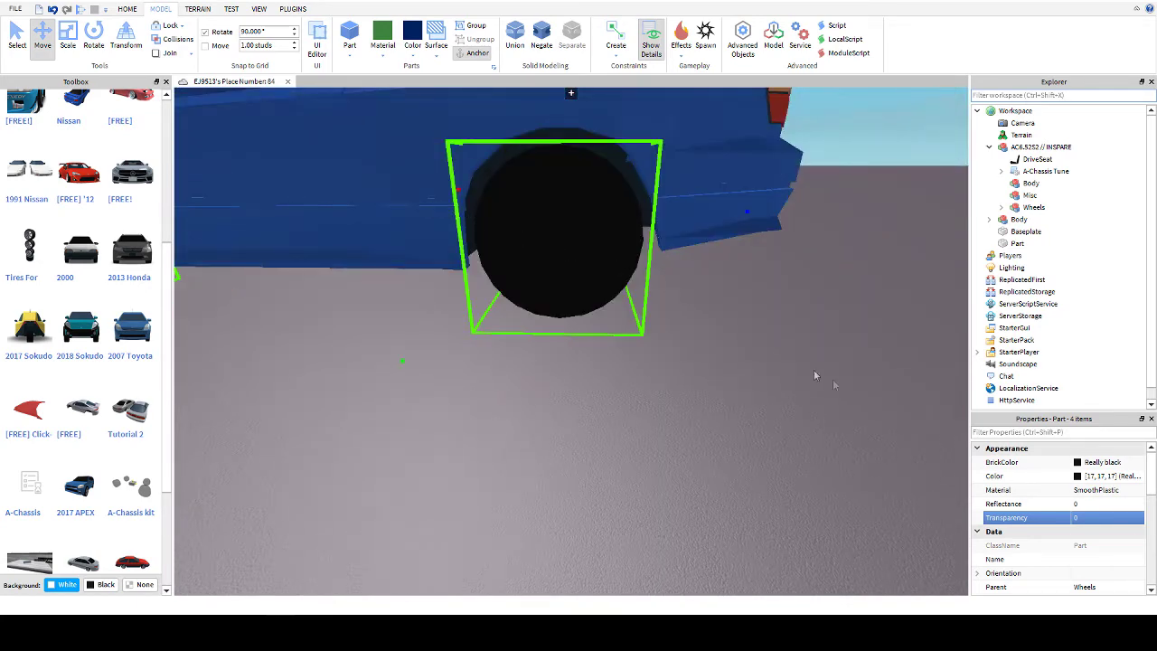
Step: Inspect how the rear wheels sit in the car's wheel arches from the side and from behind
key("d")
right_click_drag(810, 370, 800, 366)
key("a")
key("d")
left_click(698, 375)
right_click_drag(698, 375, 699, 399)
key("d")
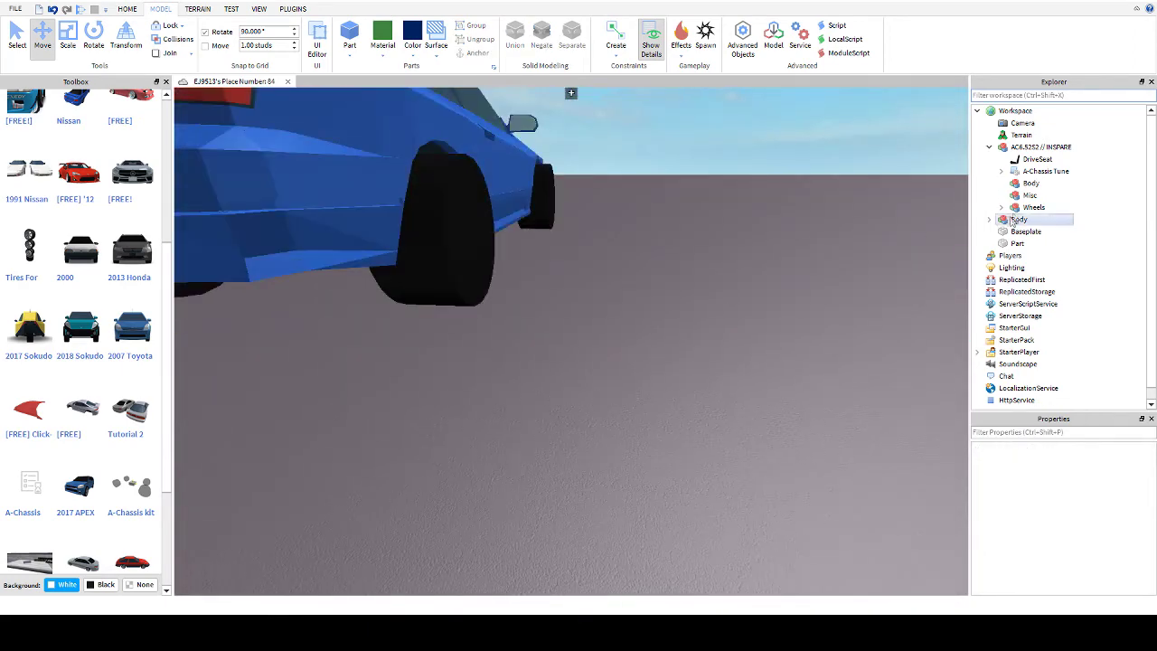
Step: Shift the FR and RR chassis wheels together slightly sideways, away from the car's centre
left_click(1001, 207)
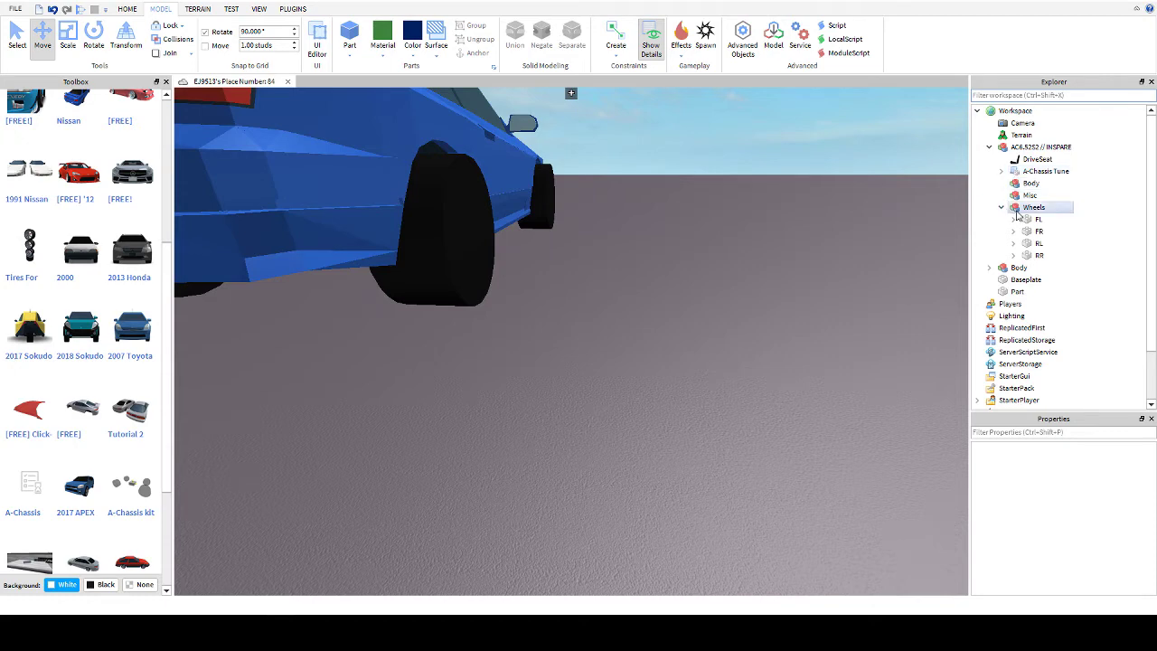
left_click(1033, 208)
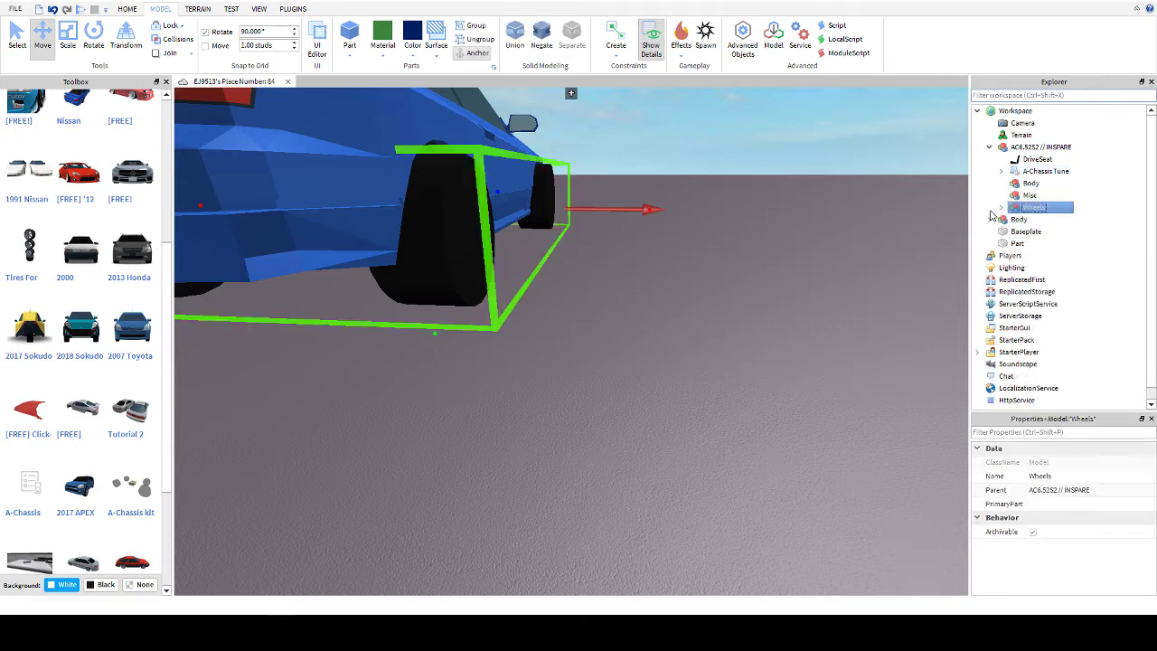
left_click(1033, 208)
left_click(1092, 220)
left_click(1064, 223)
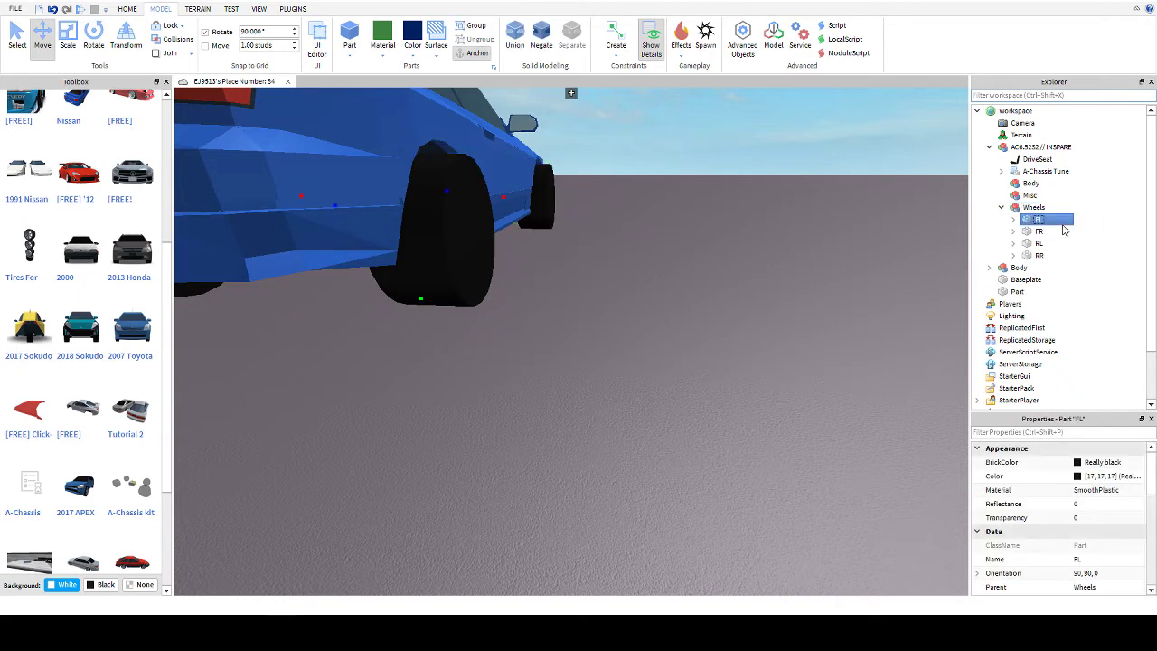
left_click(1059, 232)
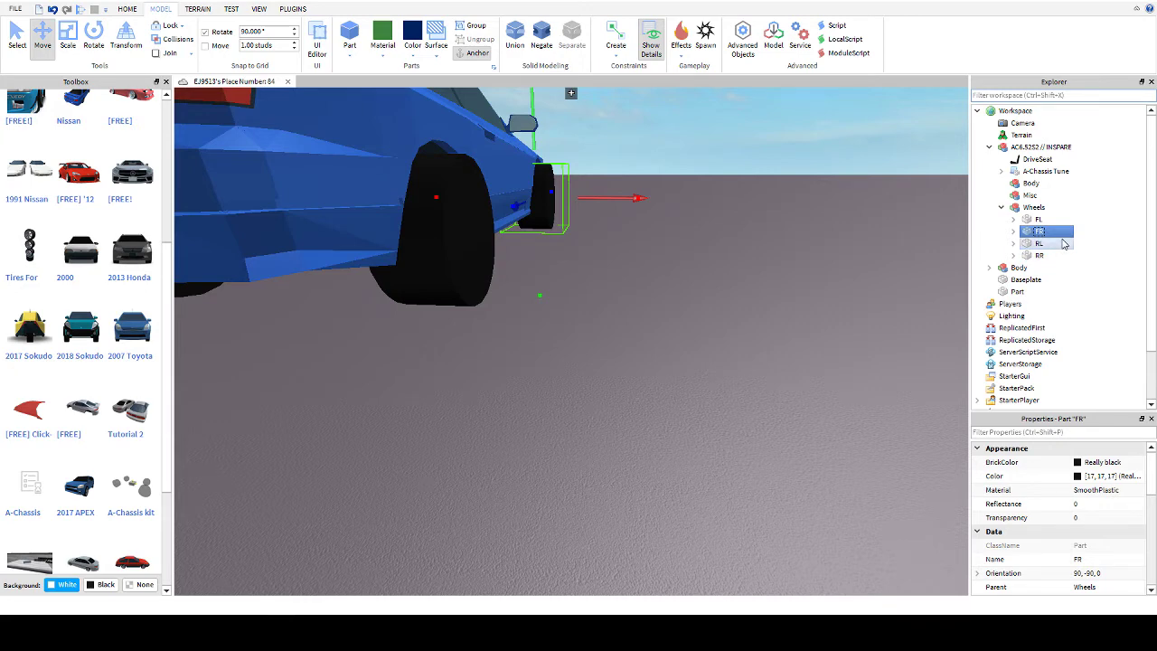
left_click(1031, 257, "ctrl")
right_click_drag(635, 209, 635, 211)
left_click_drag(644, 185, 649, 184)
right_click_drag(649, 185, 621, 286)
left_click(619, 284)
Step: Lower the car's Body model slightly over the wheels
scroll(621, 286, "down", 3)
scroll(683, 219, "up", 3)
right_click_drag(684, 220, 721, 232)
left_click(1004, 268)
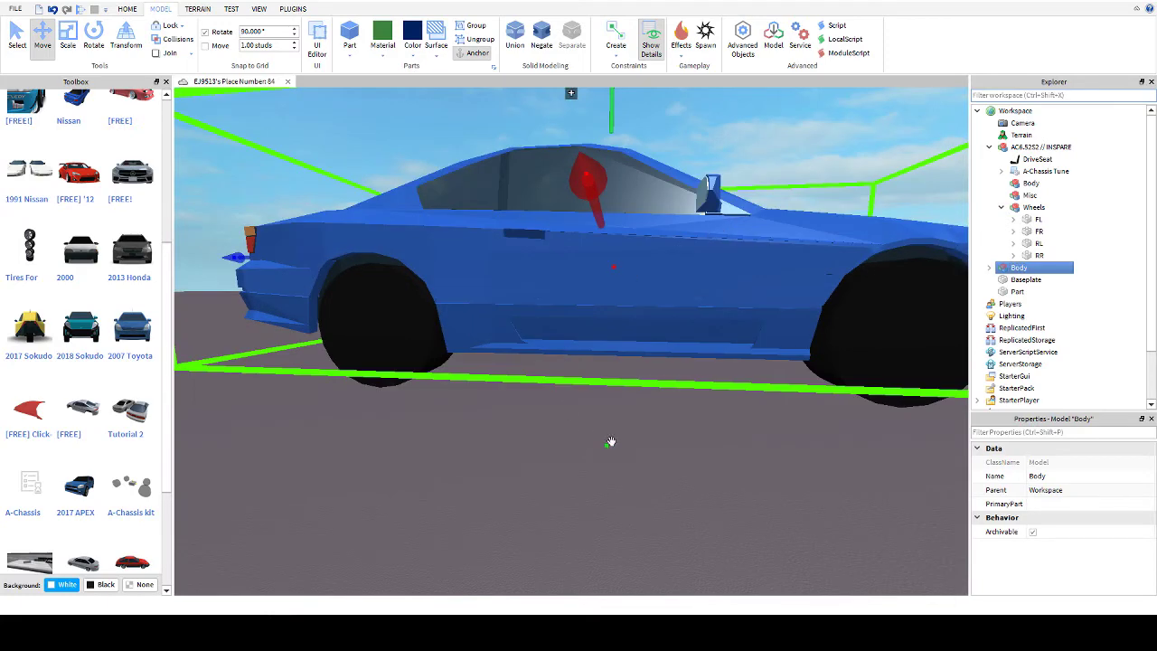
left_click_drag(611, 441, 611, 444)
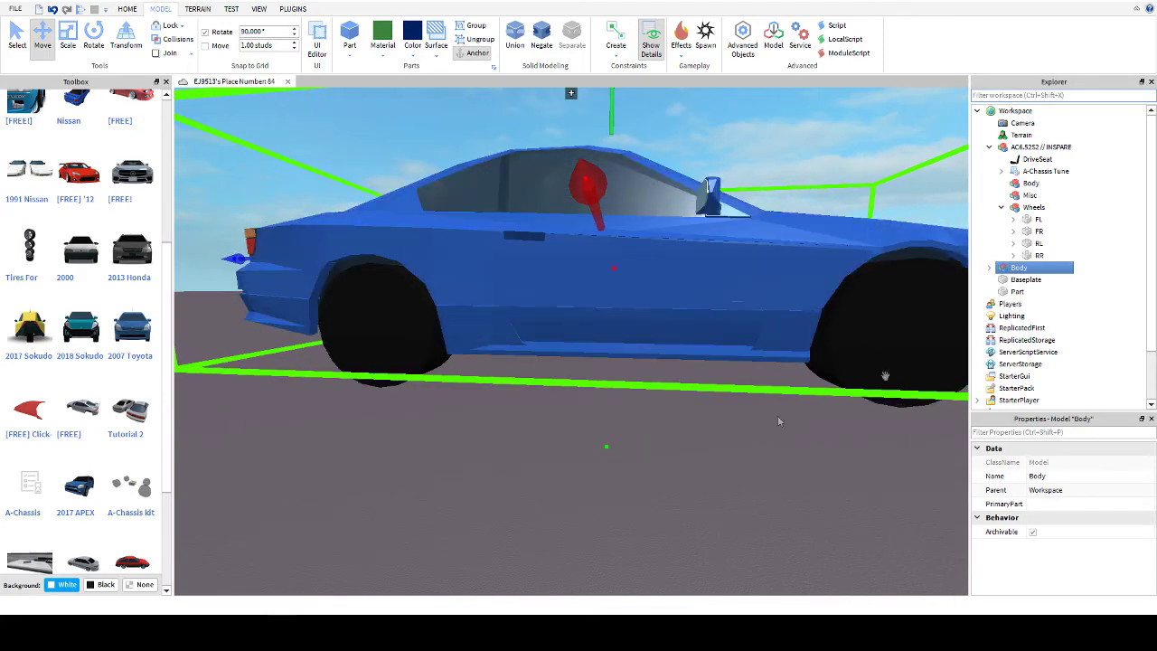
Step: Put the car's Body model inside the chassis's own Body model and ungroup it there
left_click_drag(1002, 274, 1028, 195)
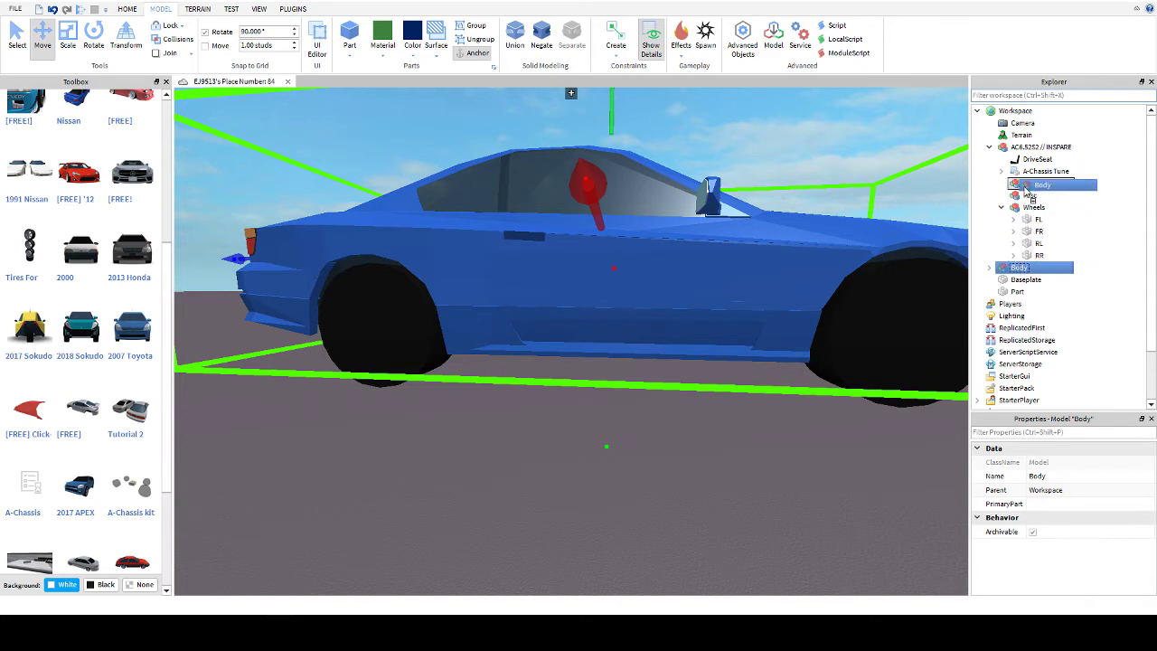
left_click_drag(1022, 188, 1023, 185)
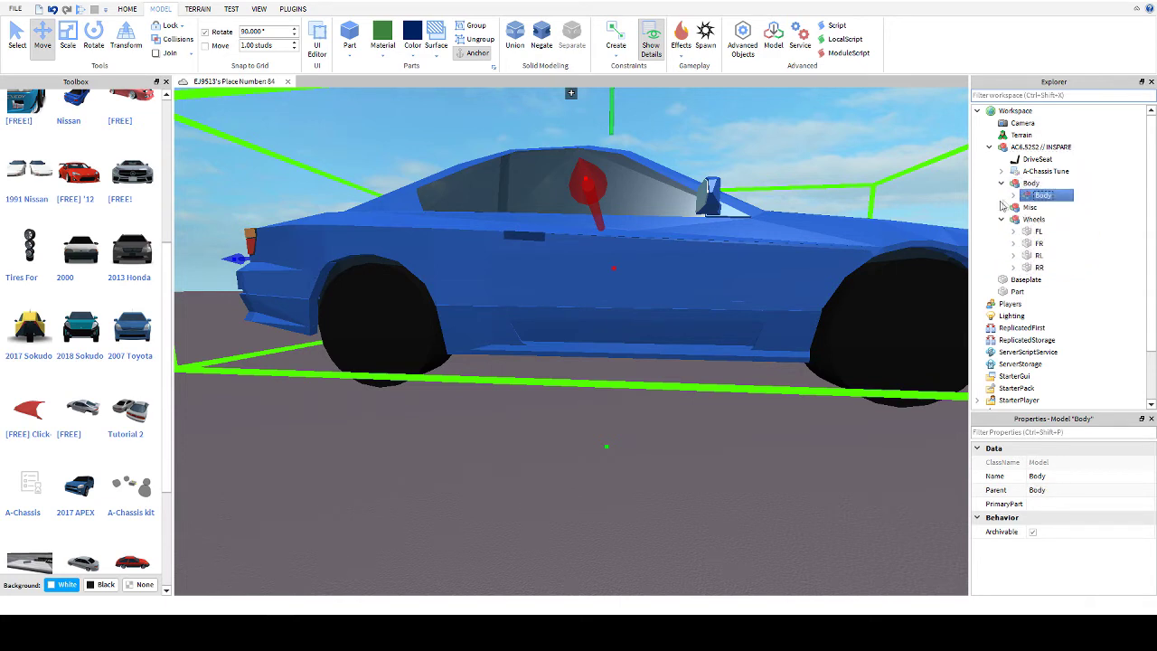
left_click(470, 39)
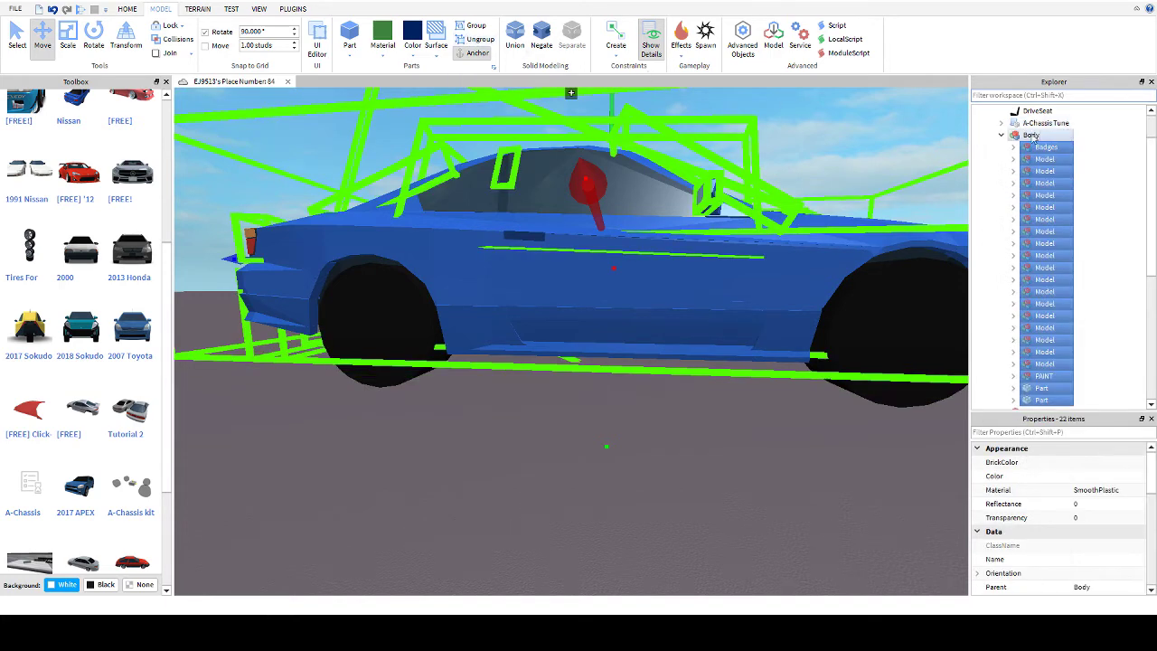
left_click(1001, 135)
left_click(558, 138)
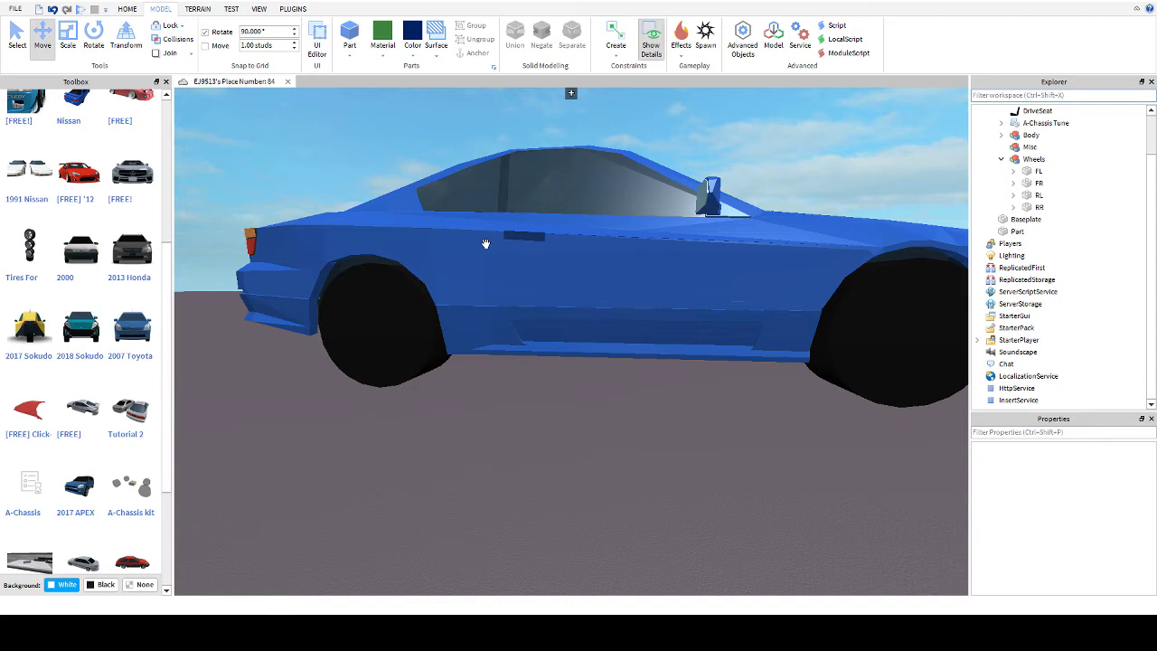
Step: Select the whole AC6.52S2 // INSPARE model and look up the original car's name among the recent models in the Toolbox
right_click_drag(483, 265, 580, 384)
scroll(1012, 176, "up", 2)
scroll(1011, 177, "up", 2)
left_click(1014, 209)
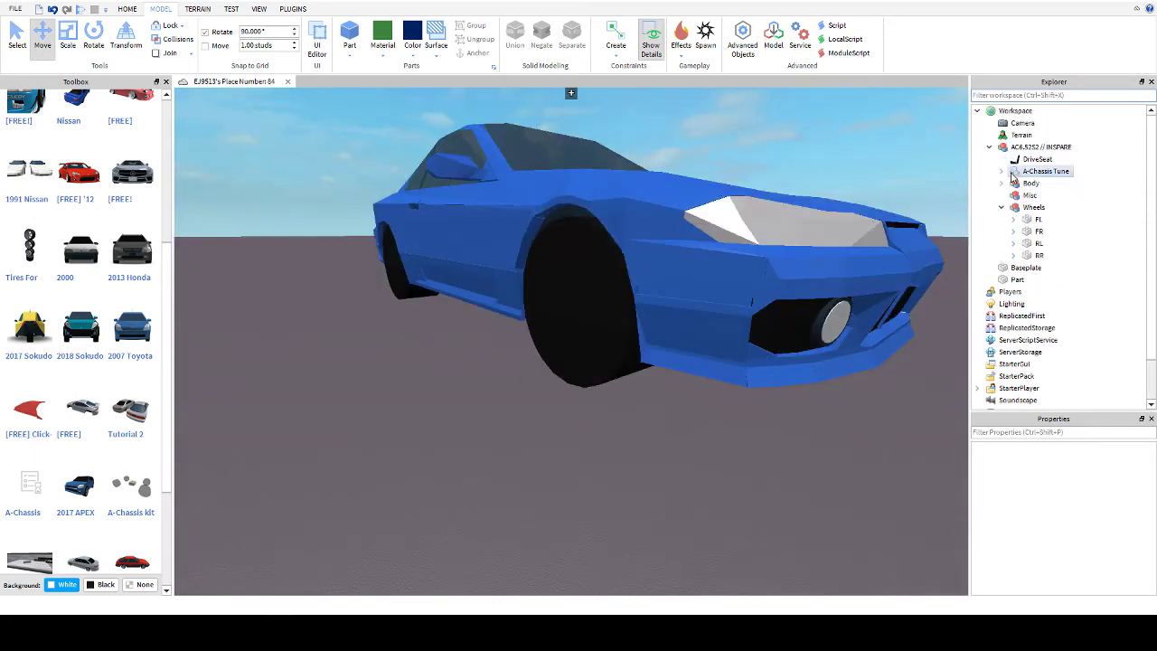
left_click(1003, 208)
left_click(1030, 147)
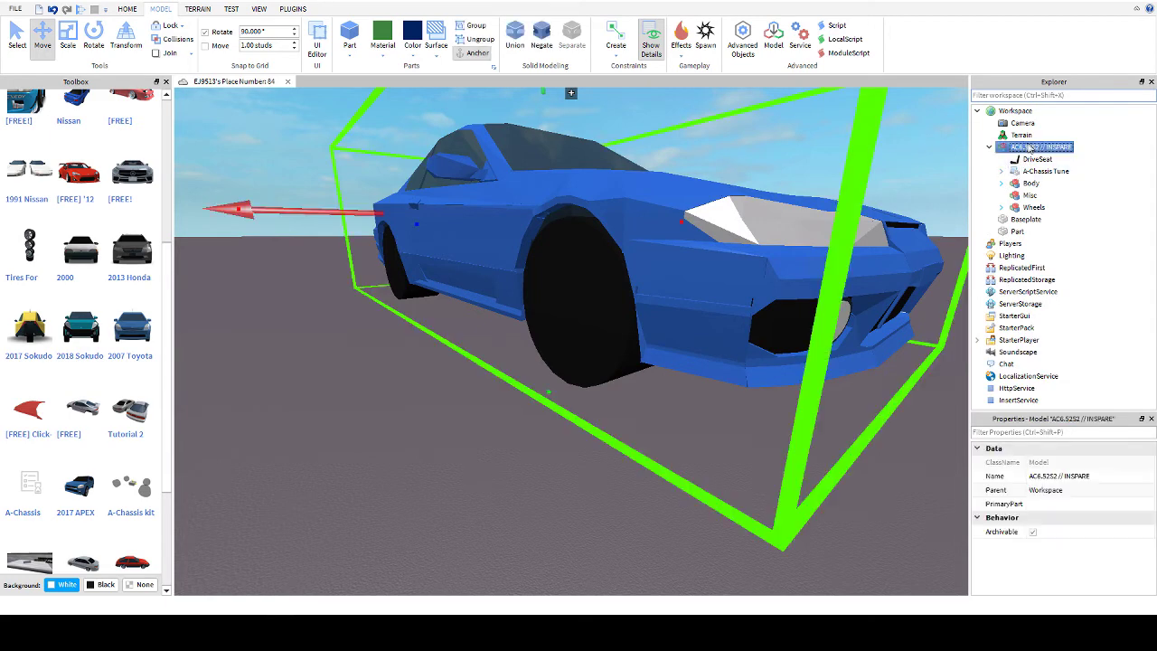
key("f")
scroll(34, 151, "up", 6)
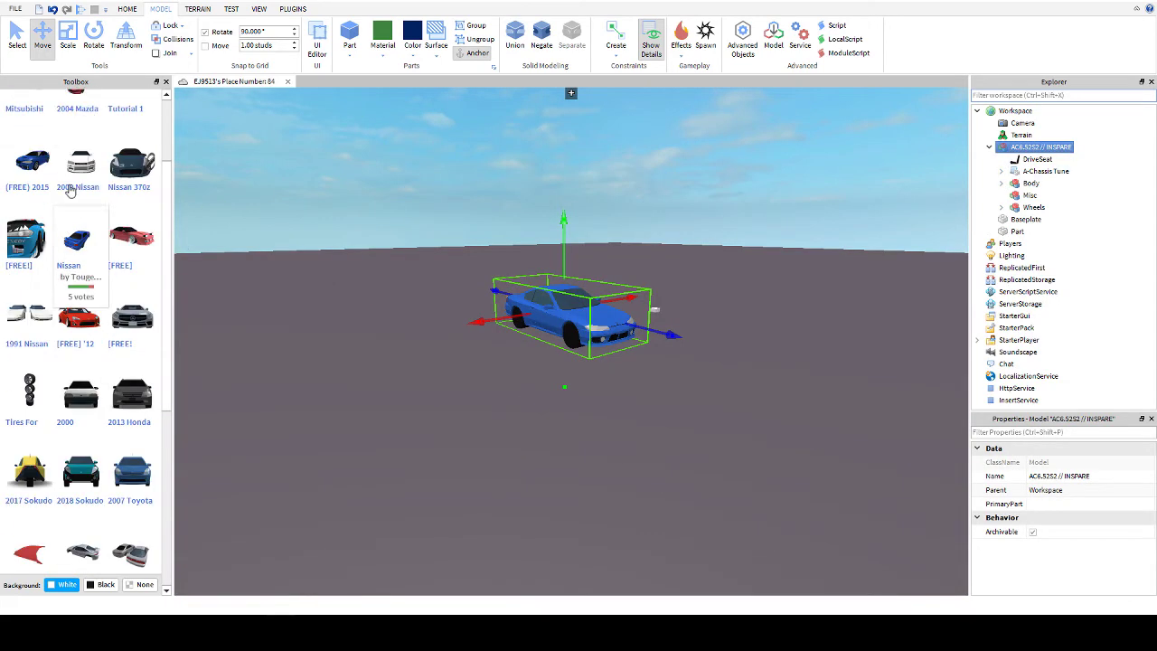
left_click(70, 103)
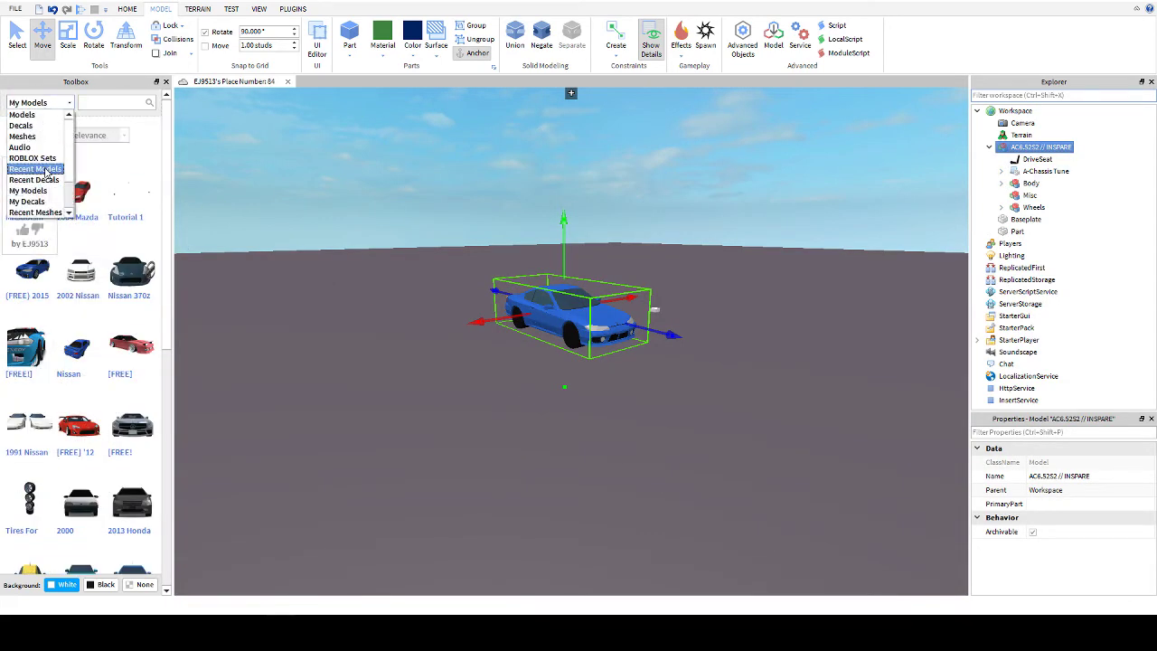
left_click(41, 168)
mouse_move(304, 195)
right_mouse_down()
mouse_move(320, 210)
mouse_move(318, 198)
right_mouse_up()
scroll(318, 198, "up", 2)
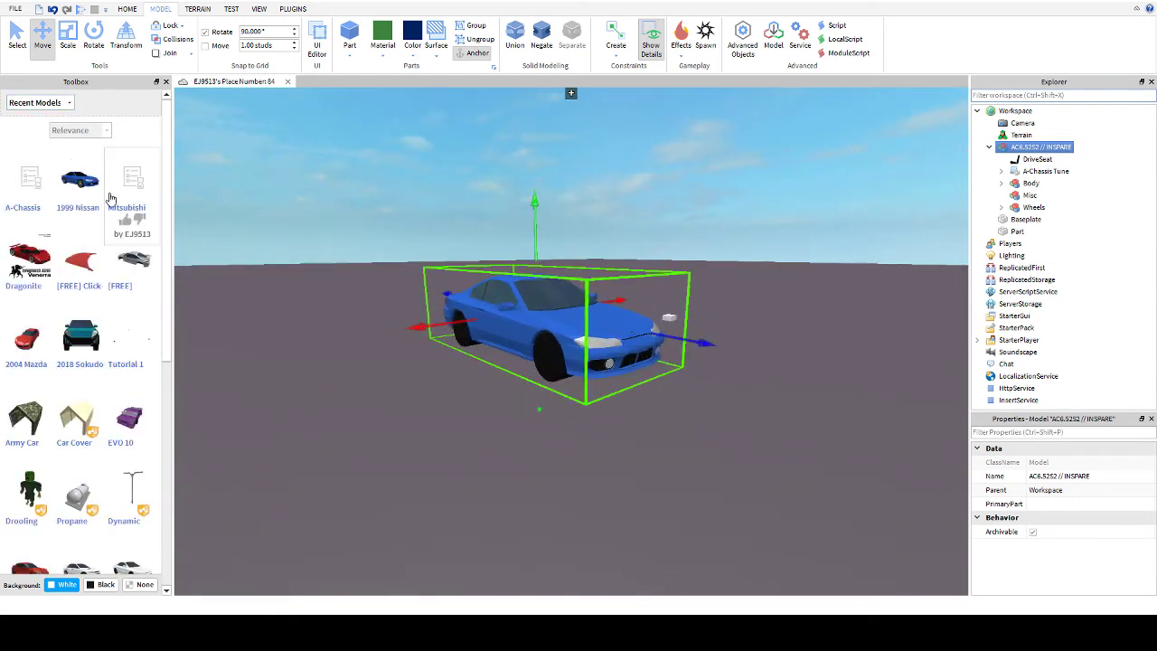
Step: Rename the AC6.52S2 // INSPARE model as 1999 Nissan
left_click(1073, 474)
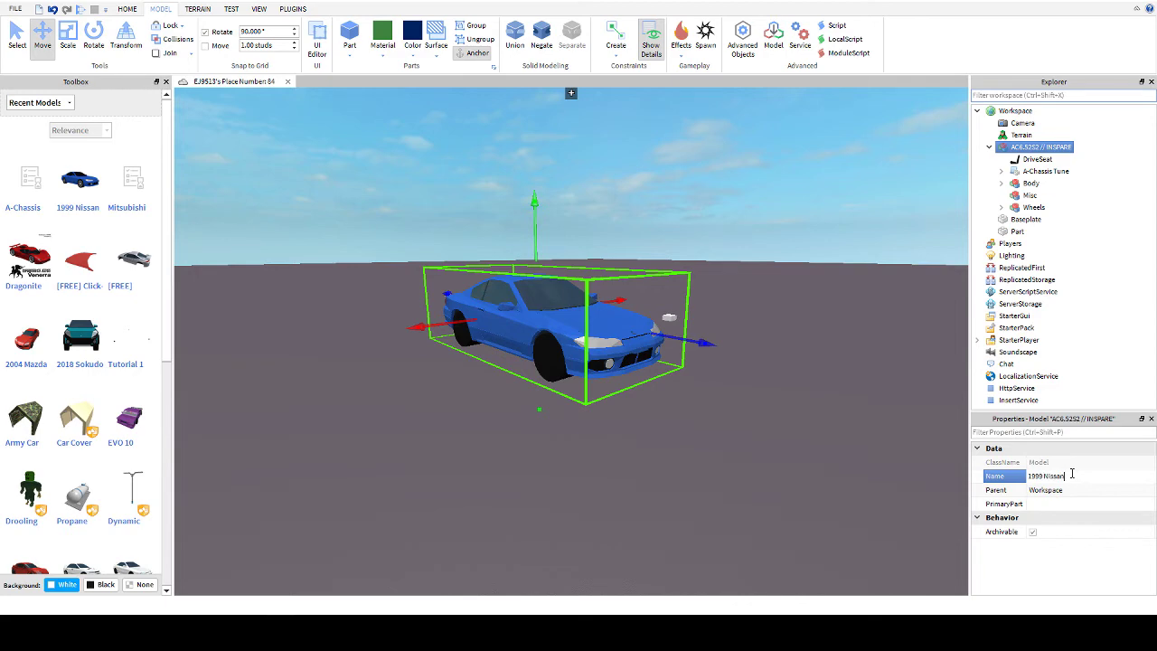
left_click(288, 217)
right_click_drag(307, 200, 289, 217)
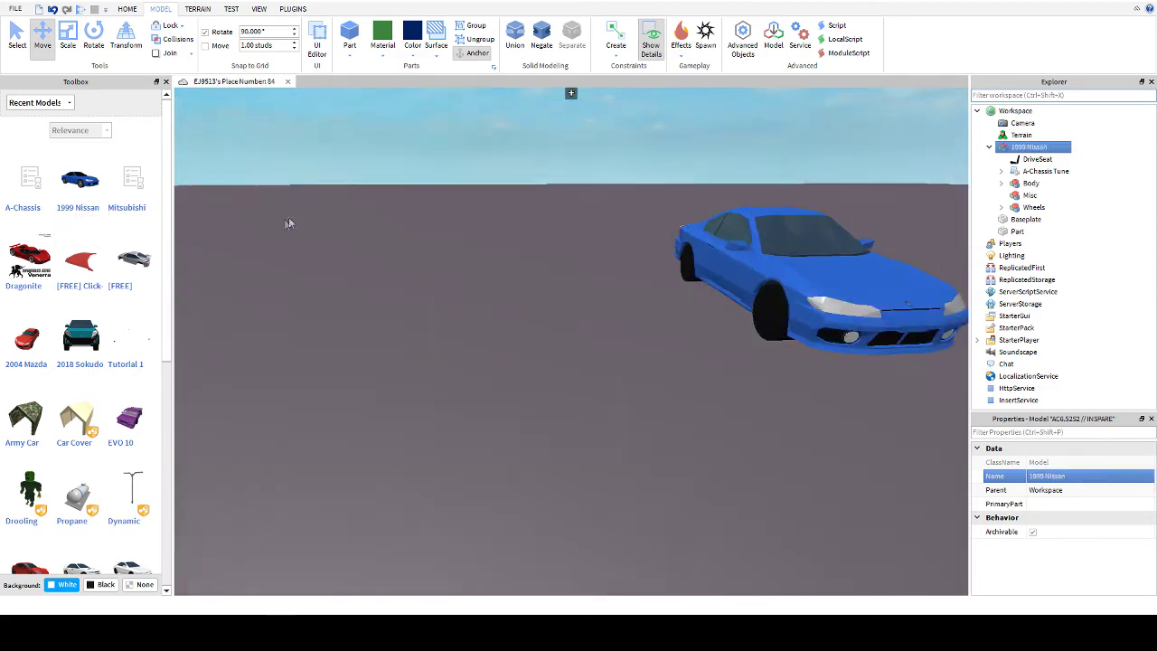
Step: Insert the Toolbox's 1999 Nissan as a naming reference, rename the fitted car 1999 Nissan Silvia Spec S, and delete the reference copy
left_click(81, 193)
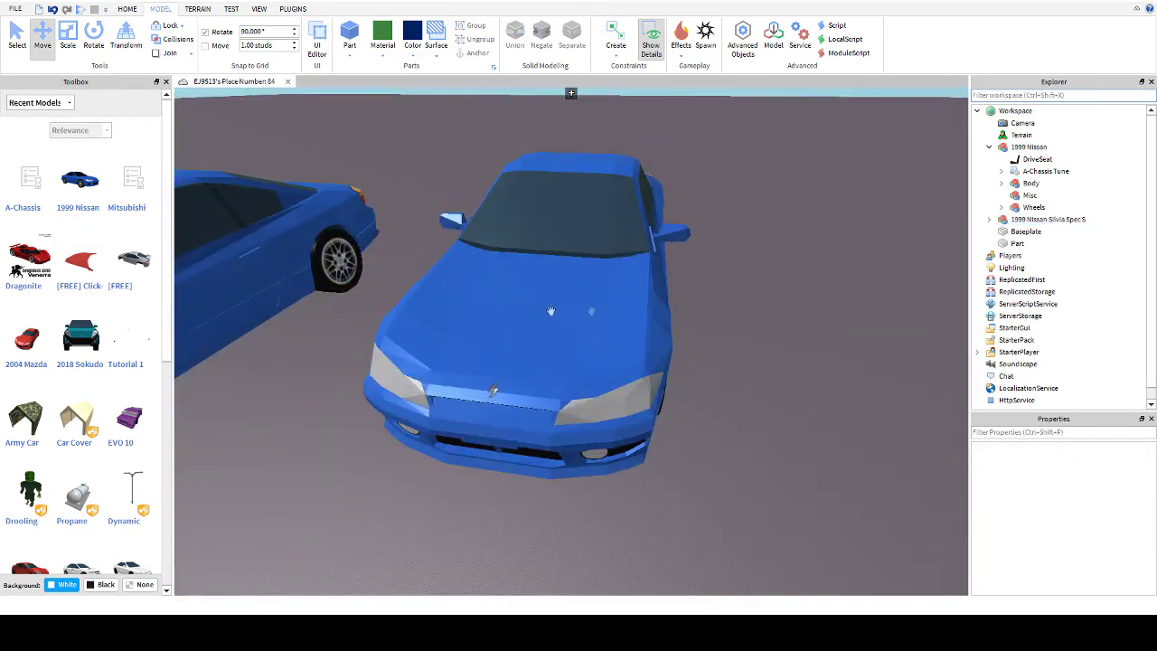
left_click(1101, 476)
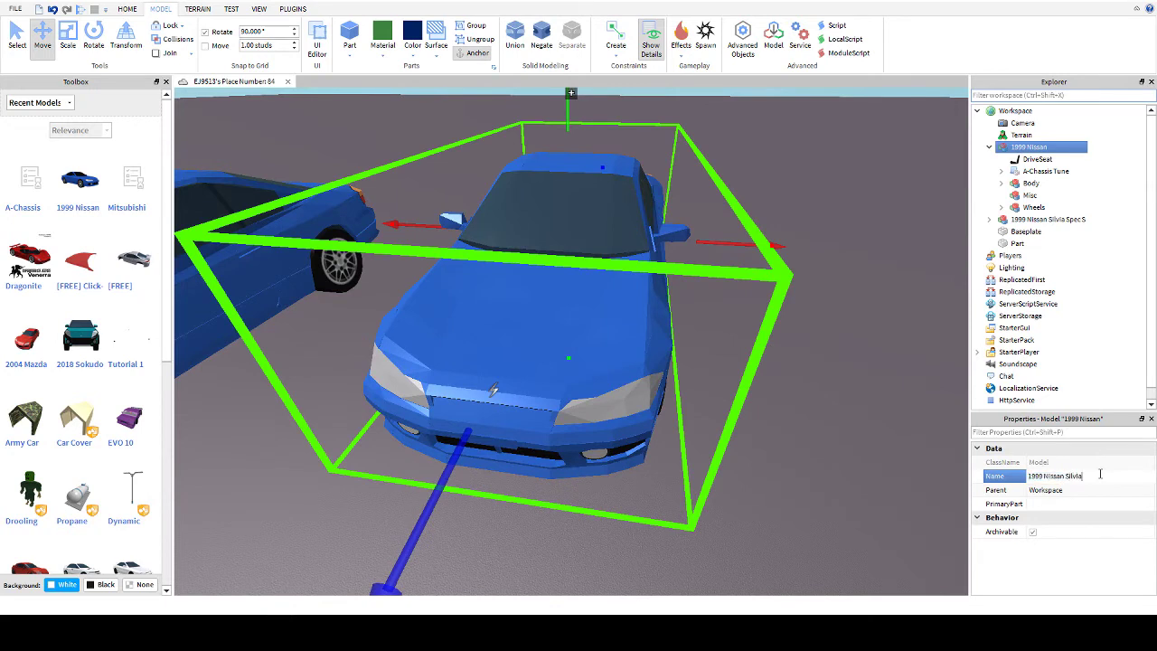
key("Return")
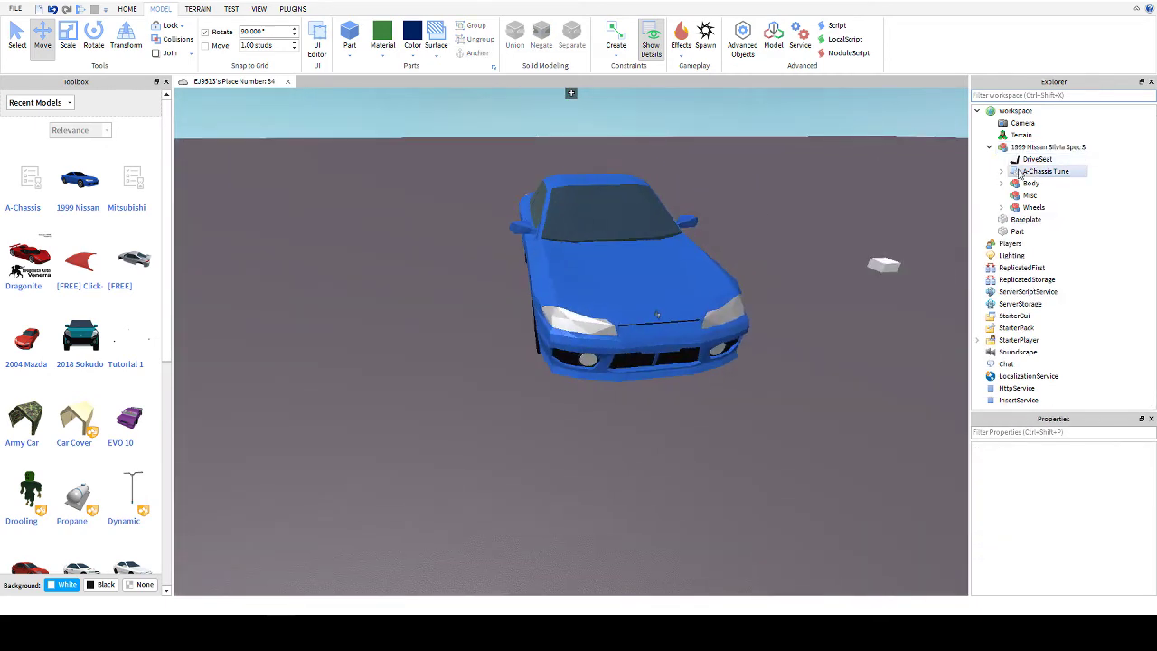
Step: Examine the contents of A-Chassis Tune and collapse the 1999 Nissan Silvia Spec S model in the object tree
left_click(1002, 172)
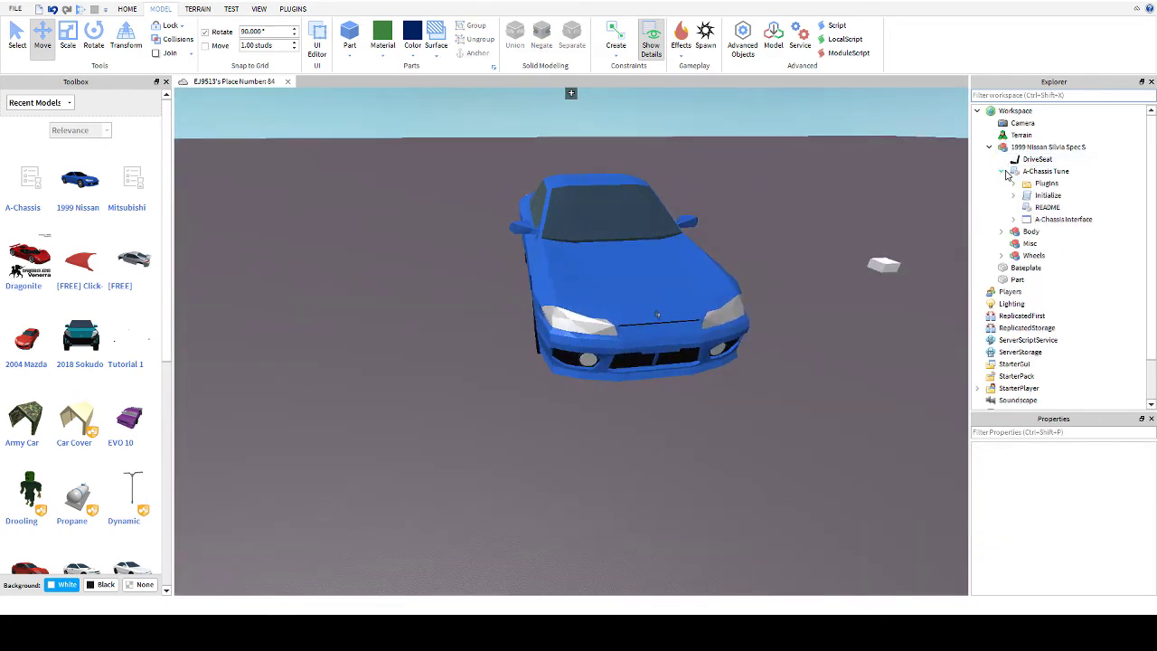
left_click(1003, 172)
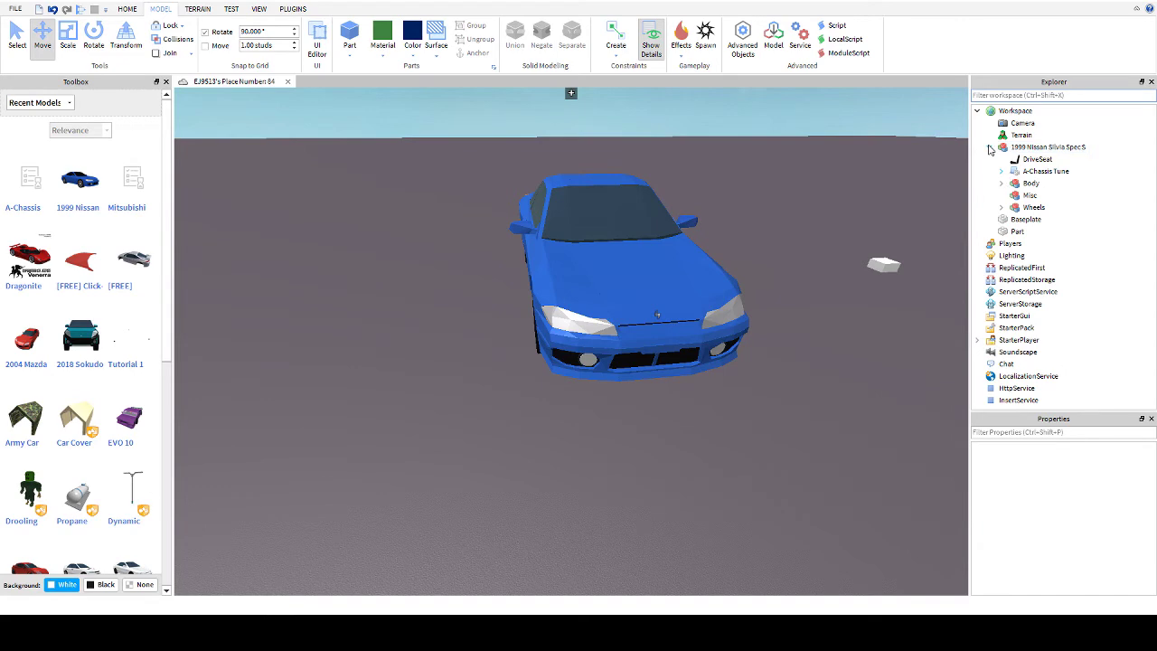
left_click(989, 147)
scroll(752, 149, "up", 5)
Step: Set the part colour to grey and add a spawn location beside the car
left_click(412, 52)
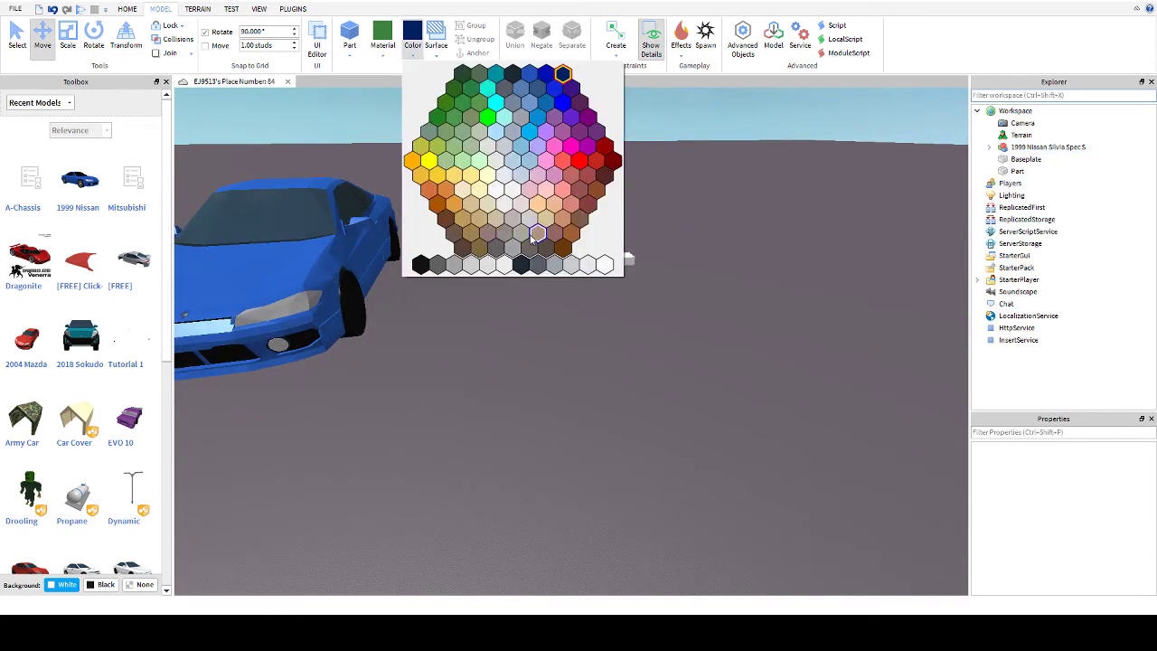
left_click(511, 246)
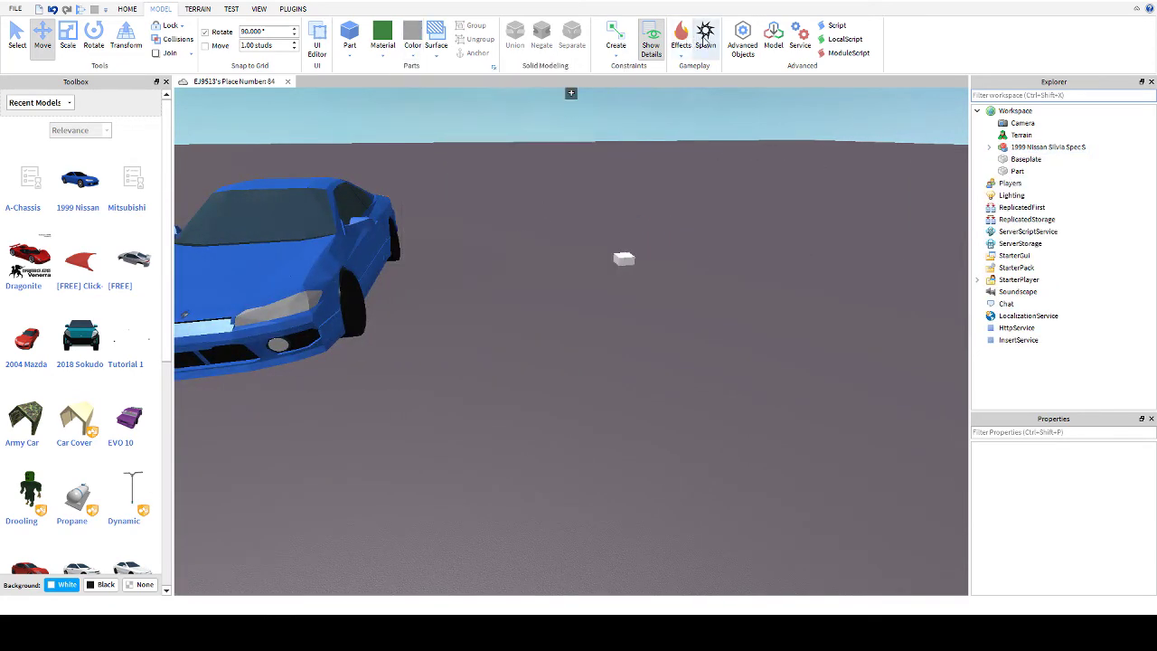
left_click(704, 40)
key("f")
scroll(737, 243, "down", 3)
left_click(335, 118)
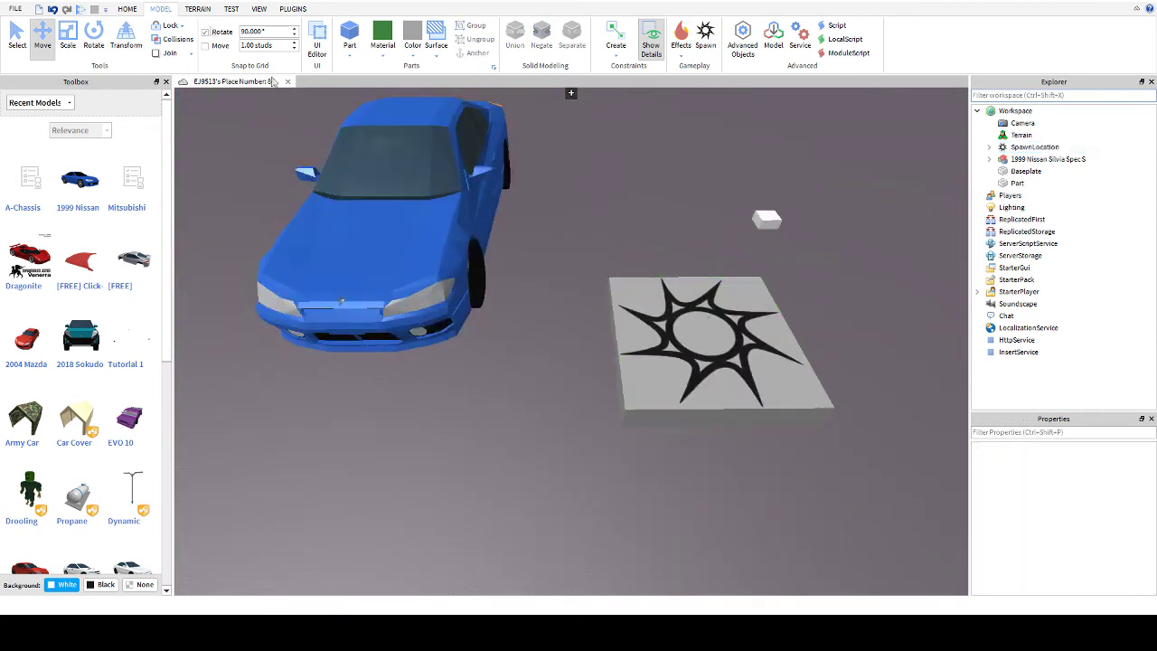
Step: Start a play test, walk the character into the car, and drive off with a turn before braking
left_click(78, 11)
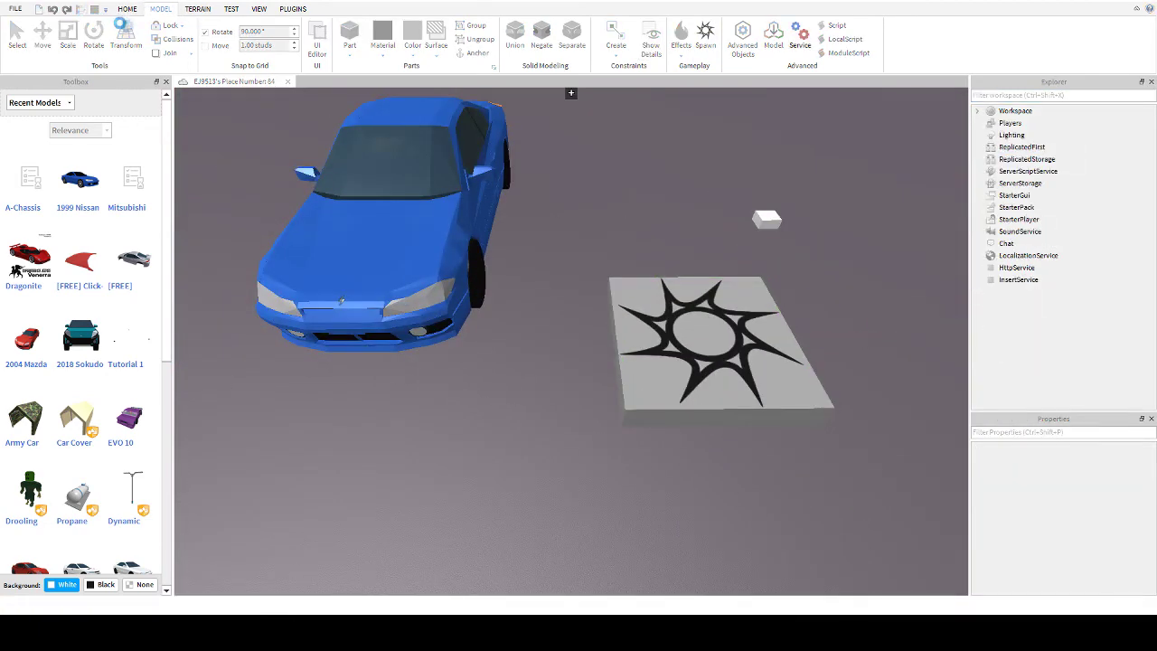
key("w")
right_click_drag(488, 238, 489, 235)
key("w")
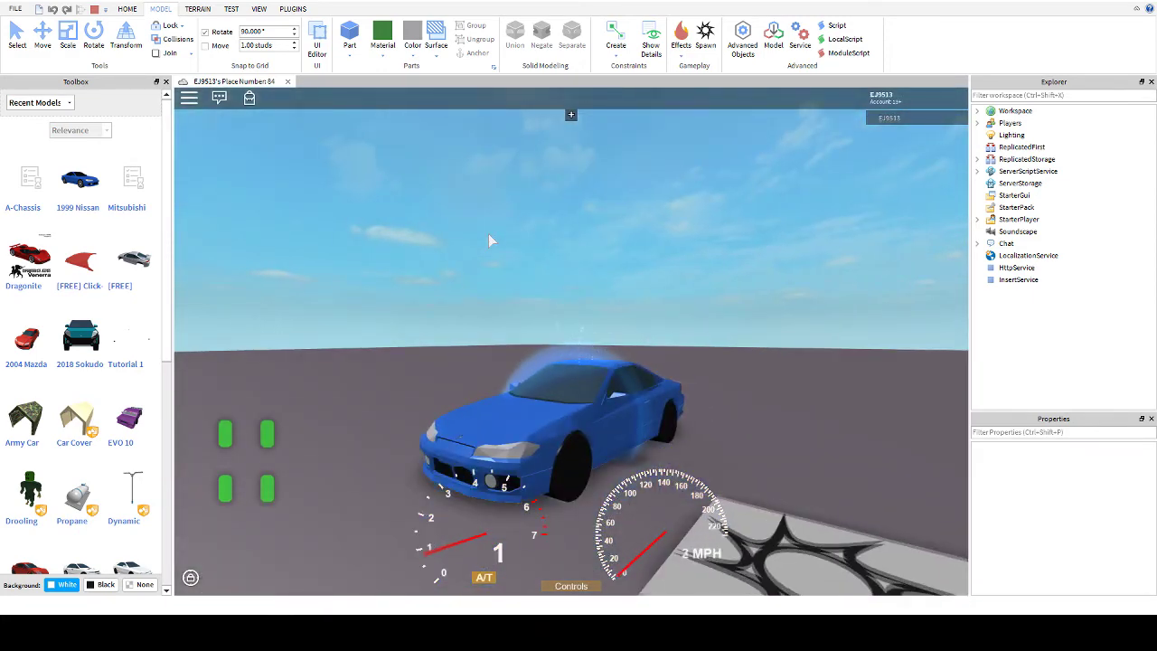
key("d")
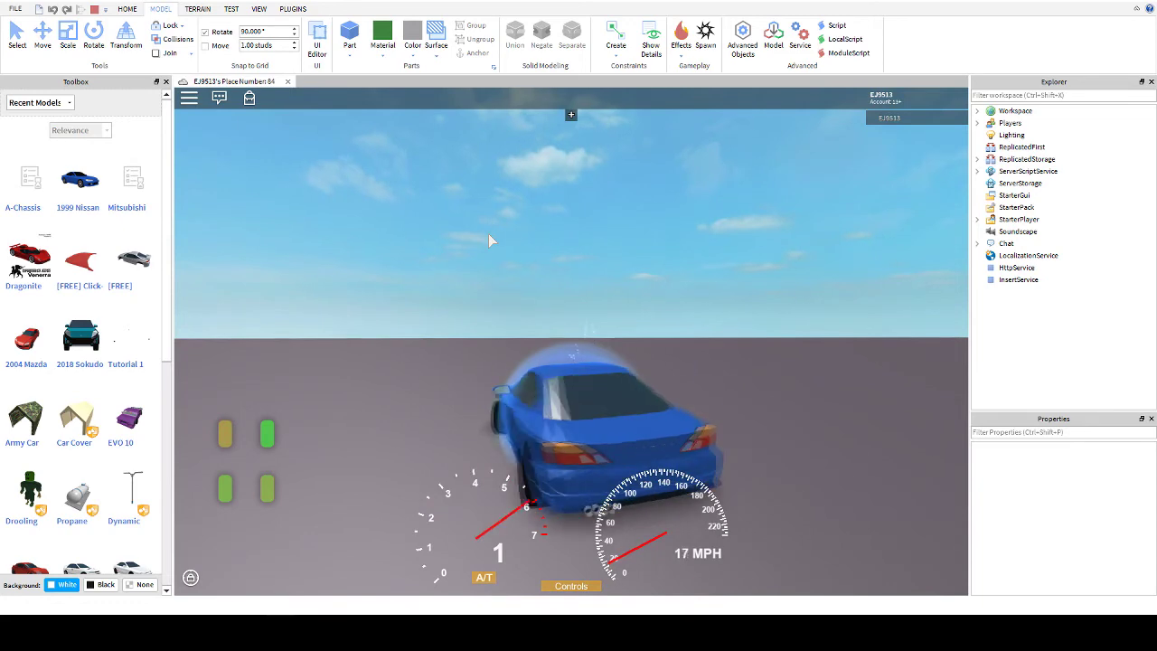
key("s")
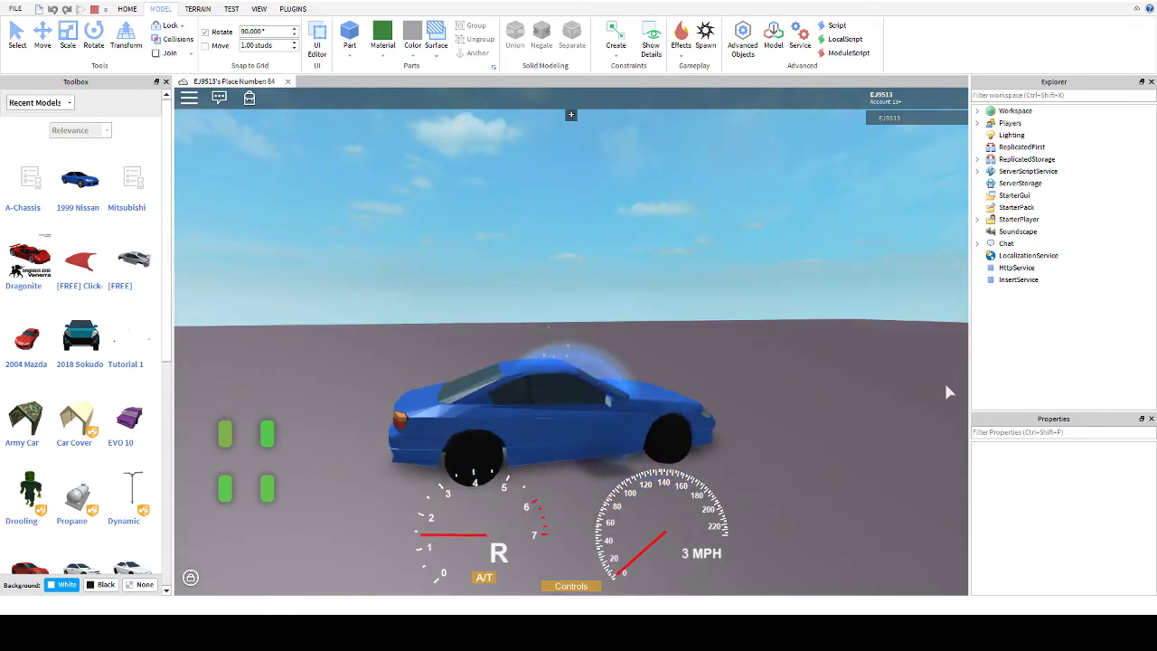
Step: Test-drive the car forward, through tight right turns and in reverse, and end the play test
key("w")
key("d")
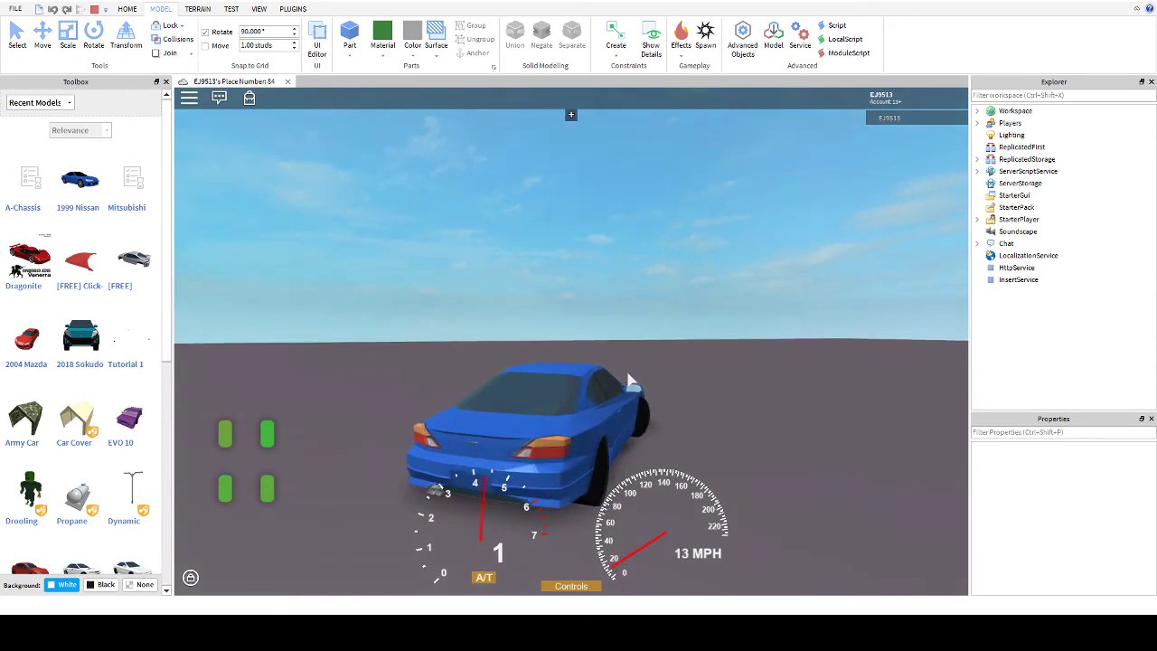
key("s")
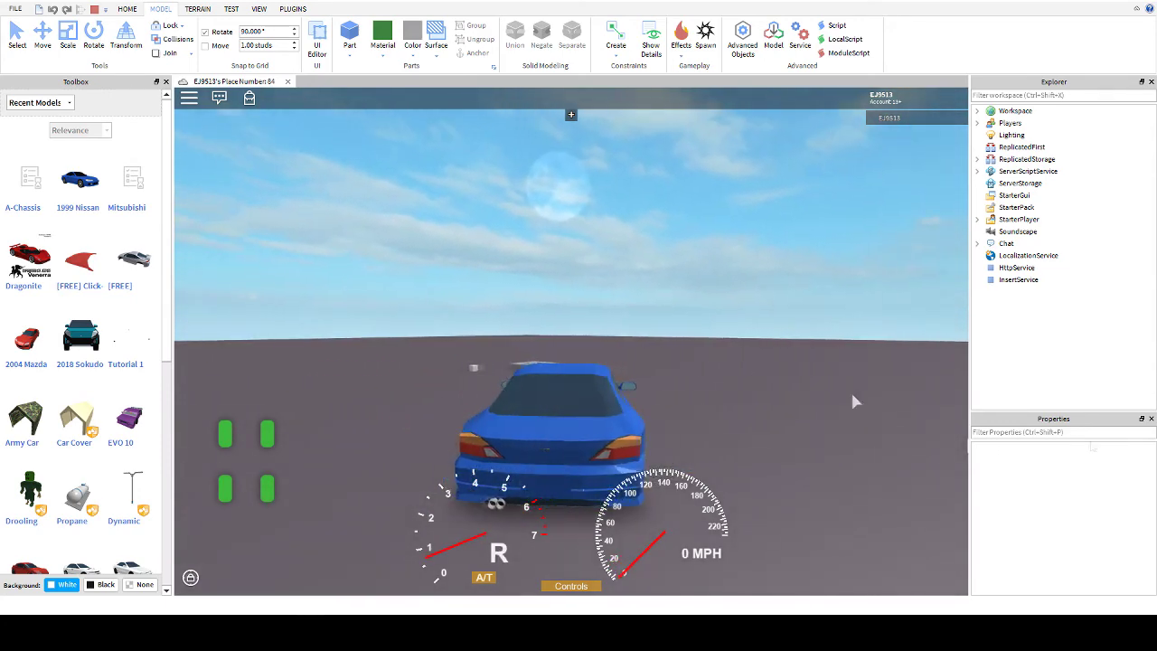
key("w")
key("d")
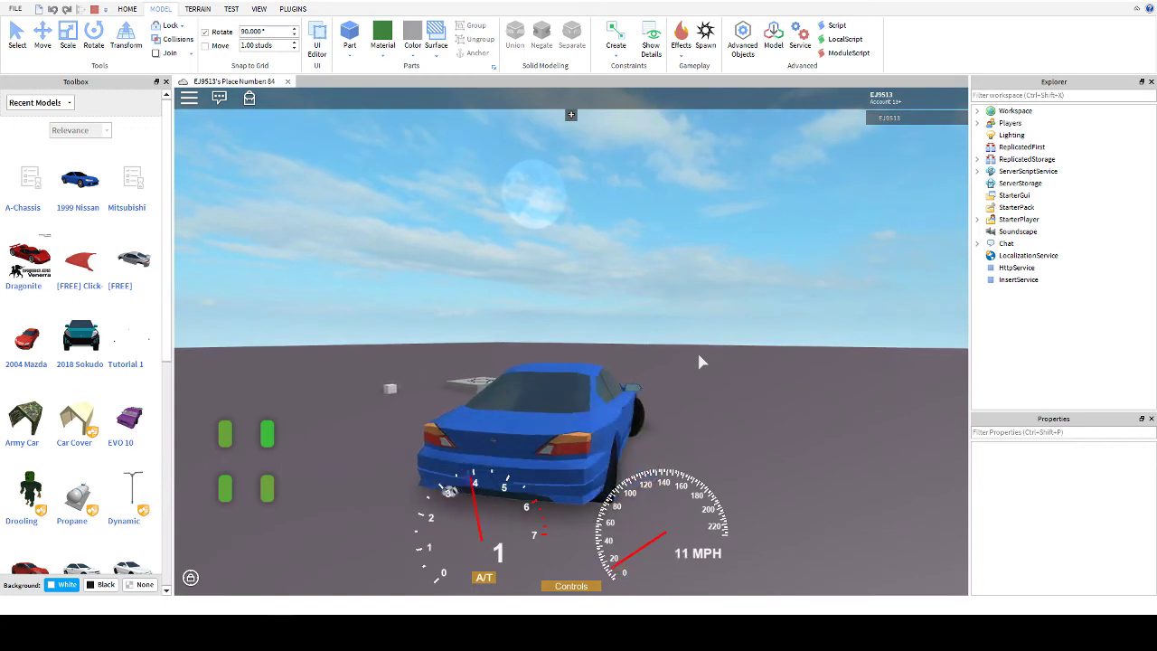
key("d")
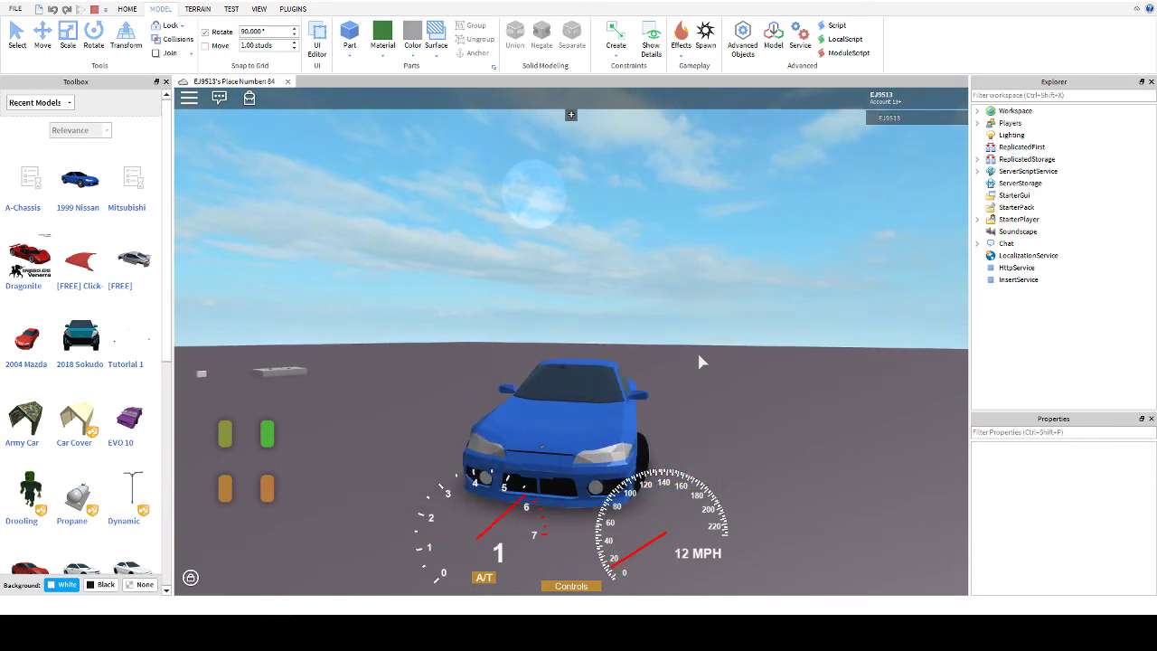
key("d")
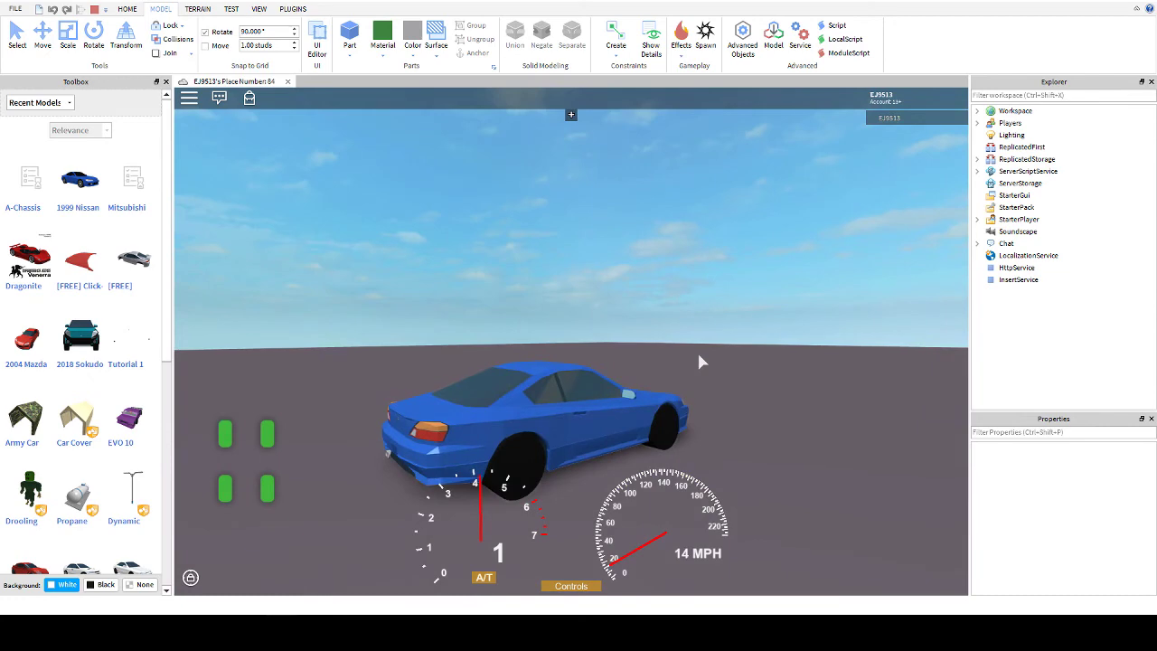
key("s")
left_click(94, 9)
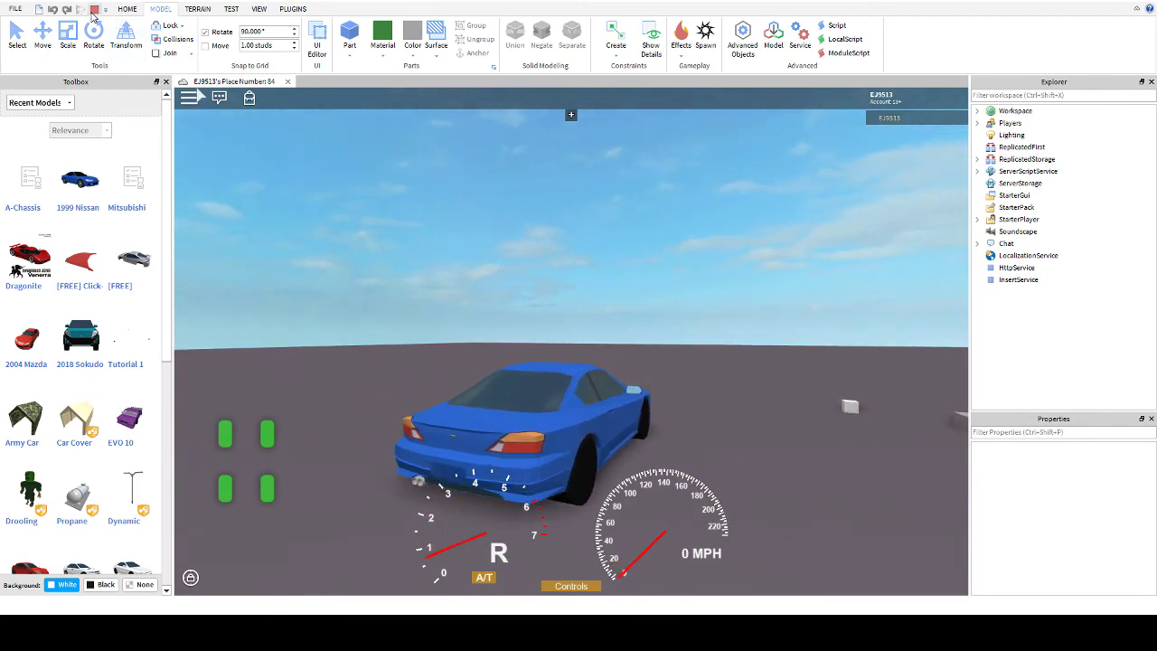
Step: Inspect the finished car from its rear side and check the components of the 1999 Nissan Silvia Spec S model
key("d")
right_click_drag(559, 180, 559, 180)
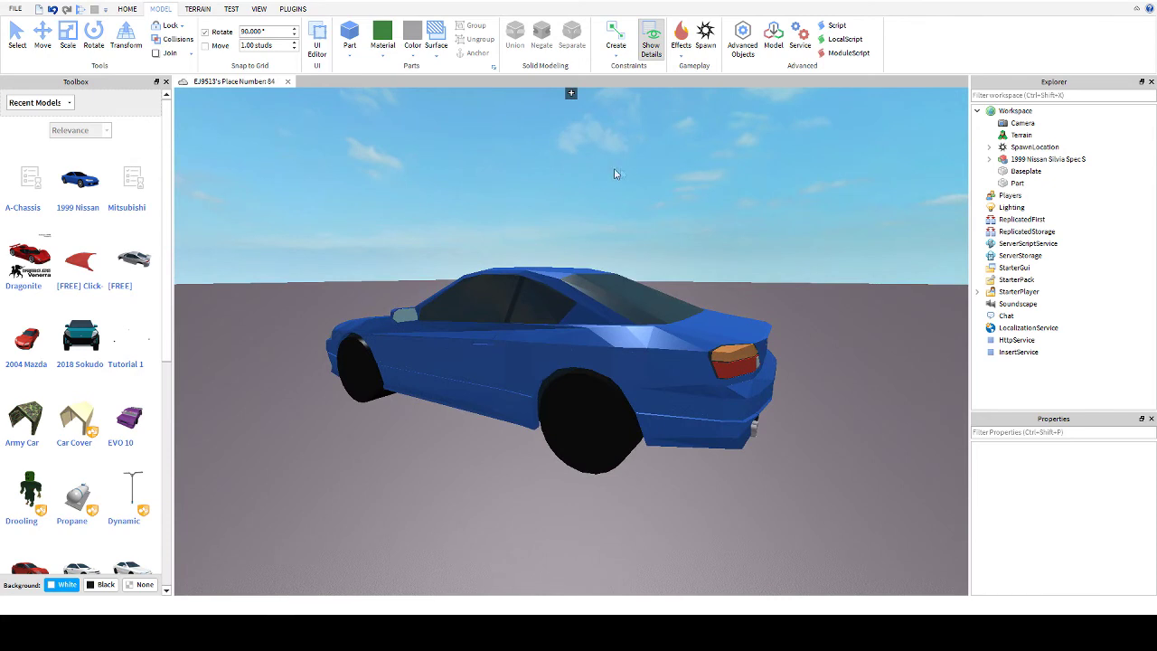
right_click_drag(730, 194, 731, 195)
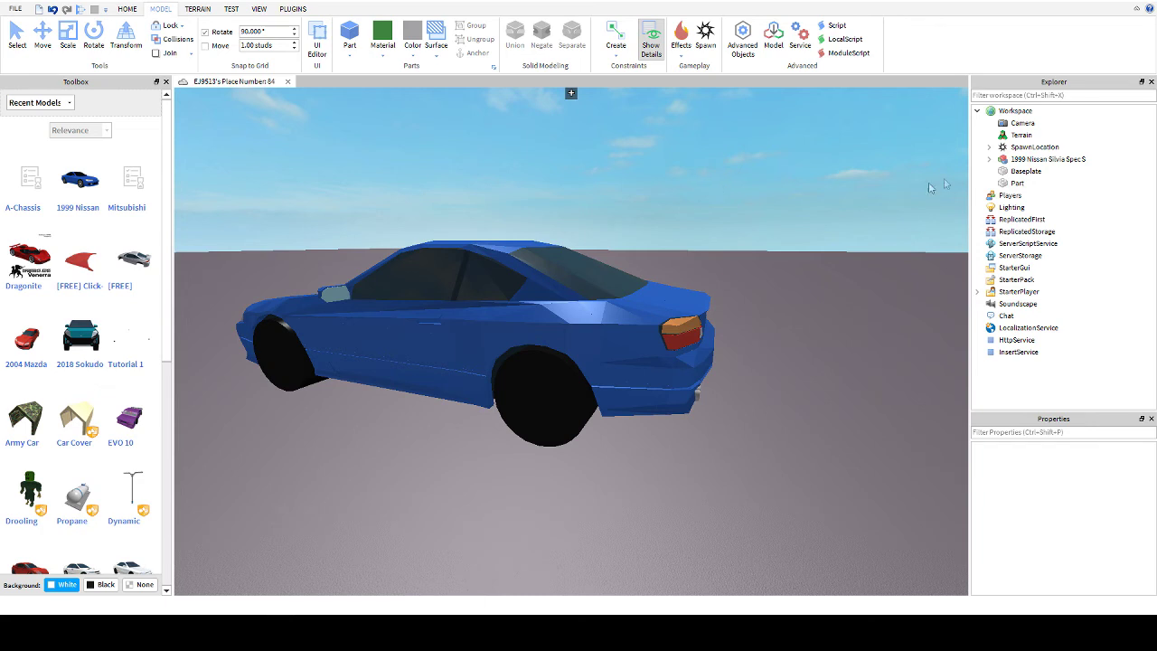
left_click(990, 159)
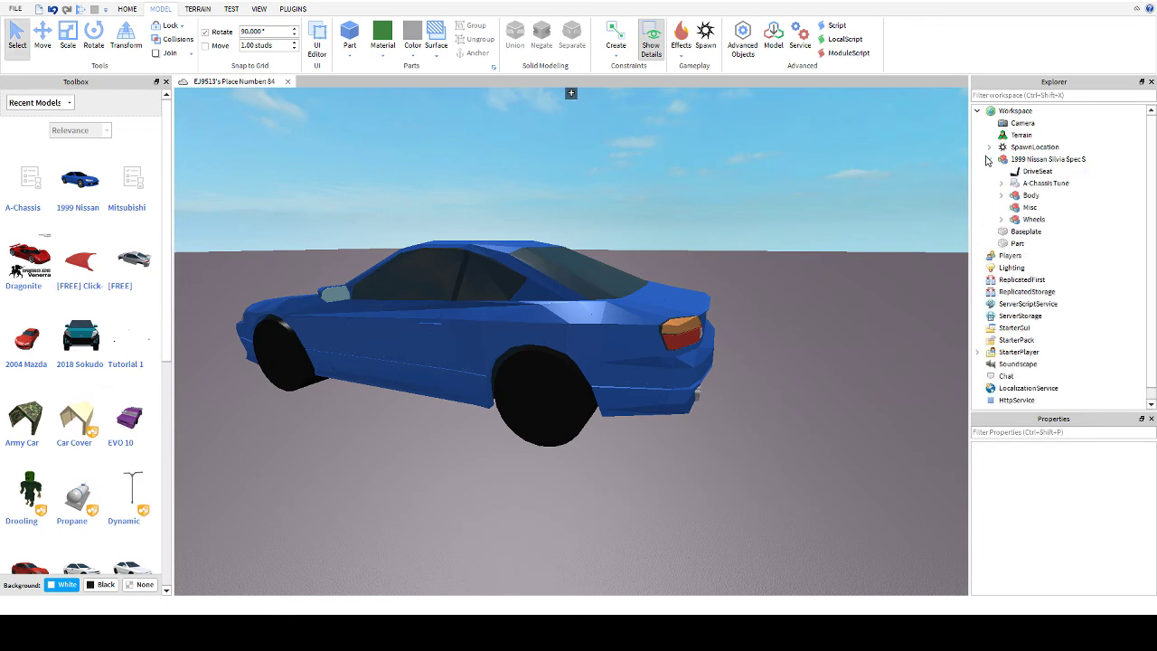
left_click(990, 161)
right_click_drag(854, 265, 855, 265)
key("d")
key("w")
right_click_drag(481, 225, 481, 225)
key("s")
key("w")
key("s")
right_click_drag(622, 235, 591, 235)
key("w")
key("w")
key("a")
key("s")
key("a")
key("d")
key("a")
key("s")
key("s")
key("d")
key("w")
key("s")
key("s")
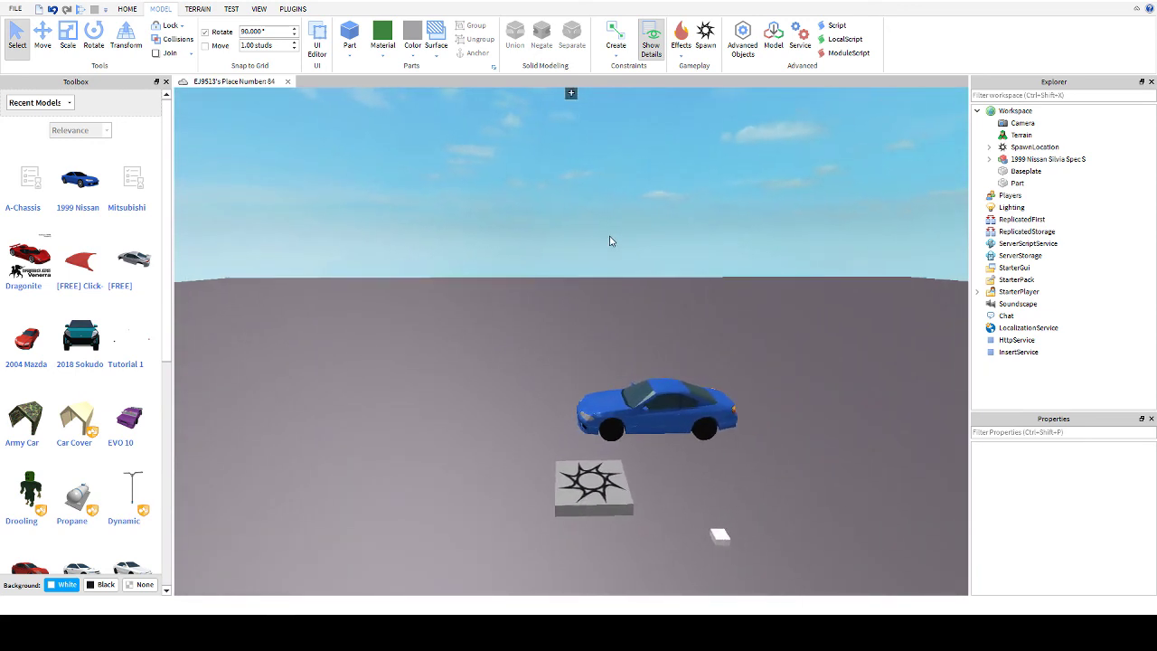